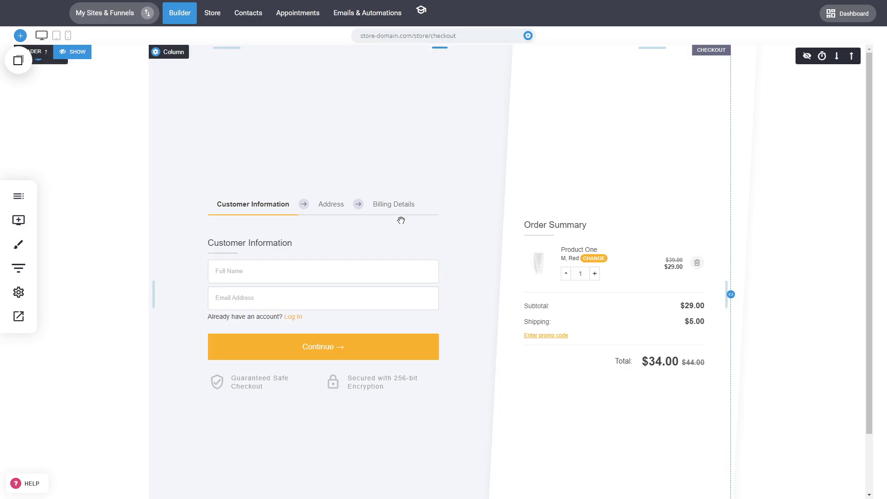
Look up the Store Checkout page among the system pages, then return to the page canvas.
left_click(19, 196)
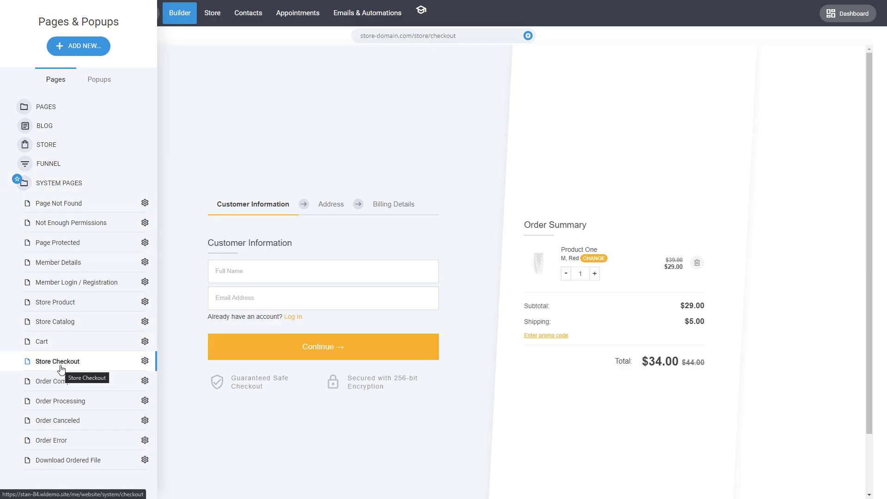
left_click(665, 238)
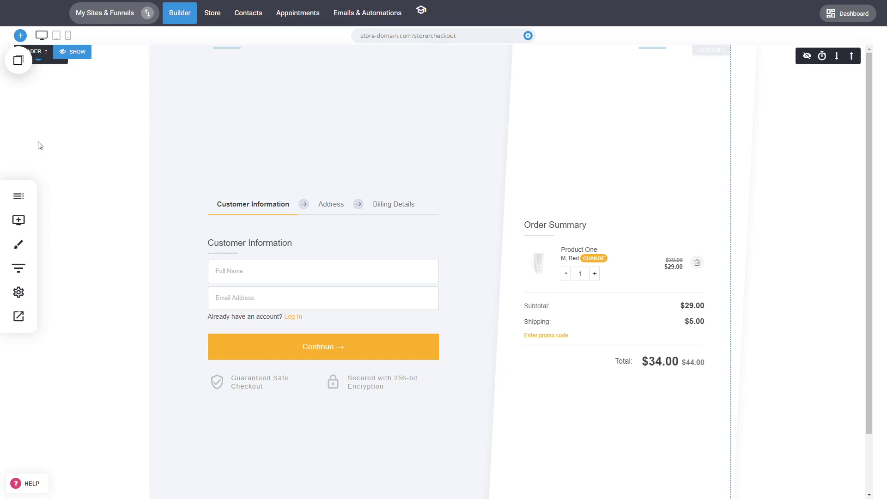
Show the site header and footer on the store checkout page.
left_click(81, 55)
scroll(373, 286, "down", 3)
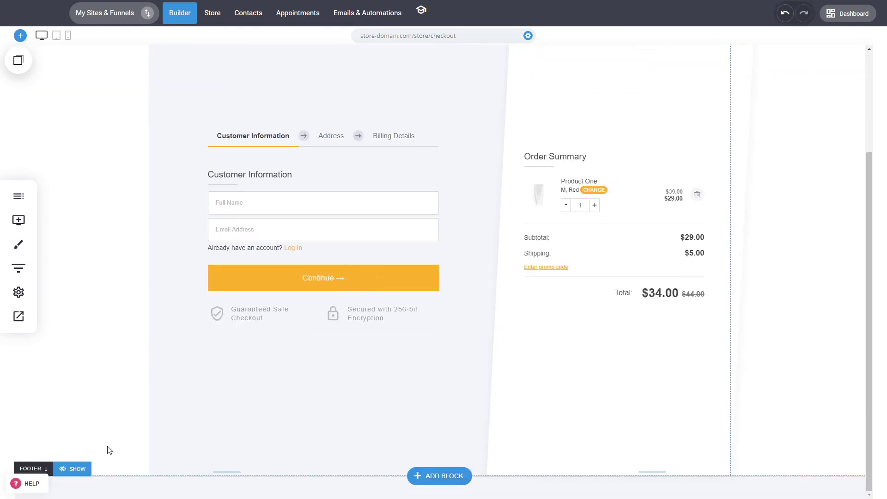
left_click(74, 467)
scroll(550, 295, "up", 3)
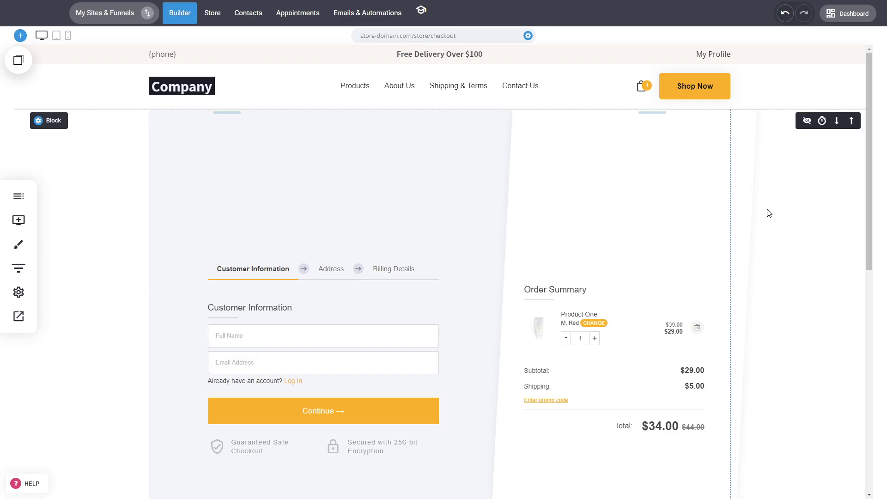
Hide the footer and header on the store checkout page again.
scroll(767, 214, "down", 3)
scroll(770, 214, "up", 3)
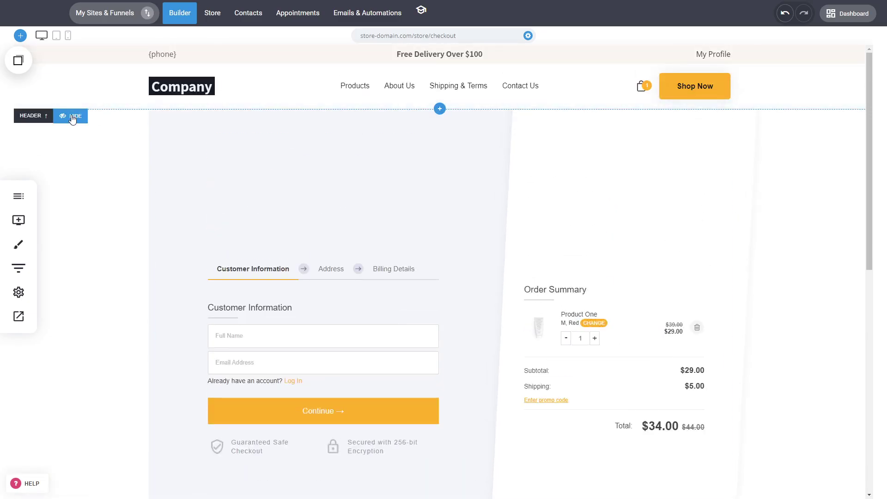
scroll(758, 278, "down", 10)
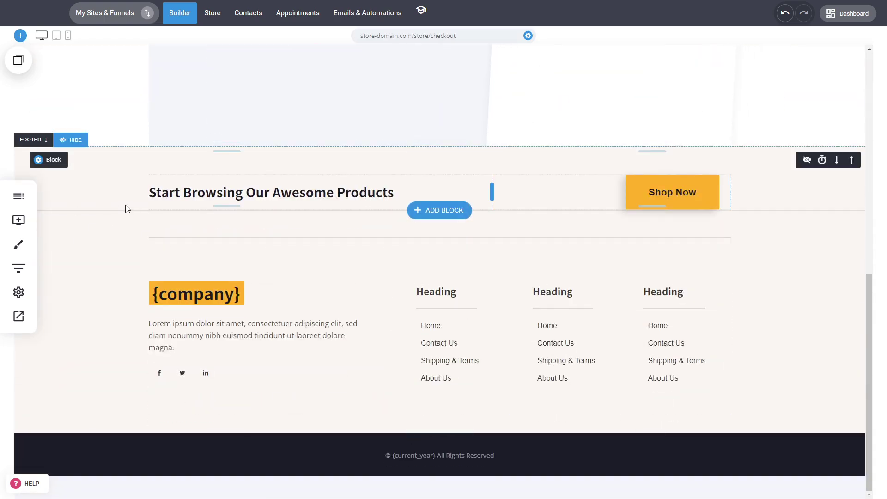
scroll(411, 252, "up", 10)
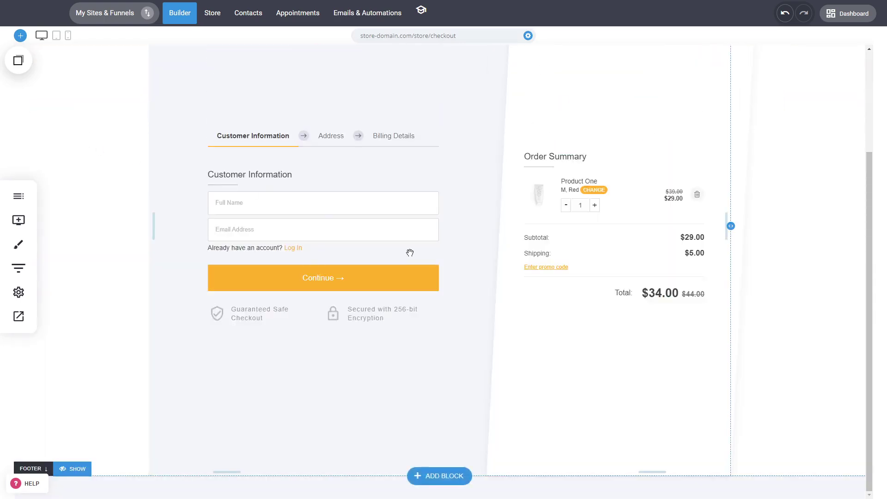
mouse_move(80, 101)
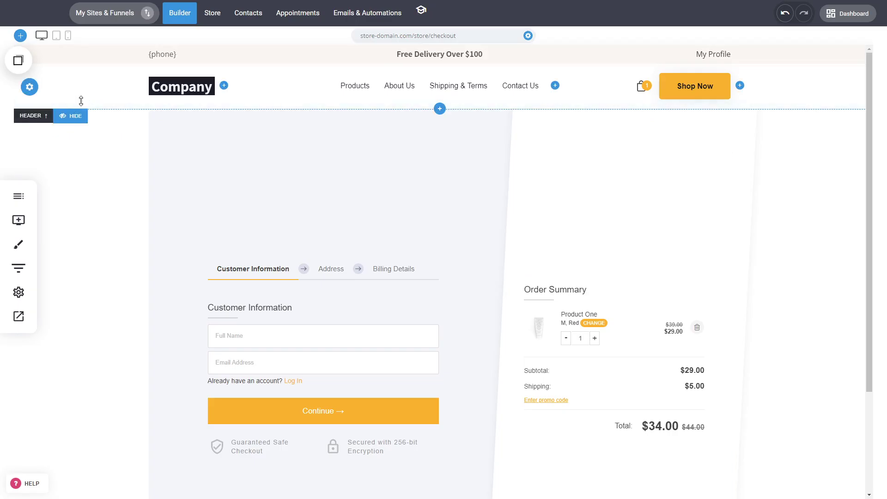
left_click(76, 117)
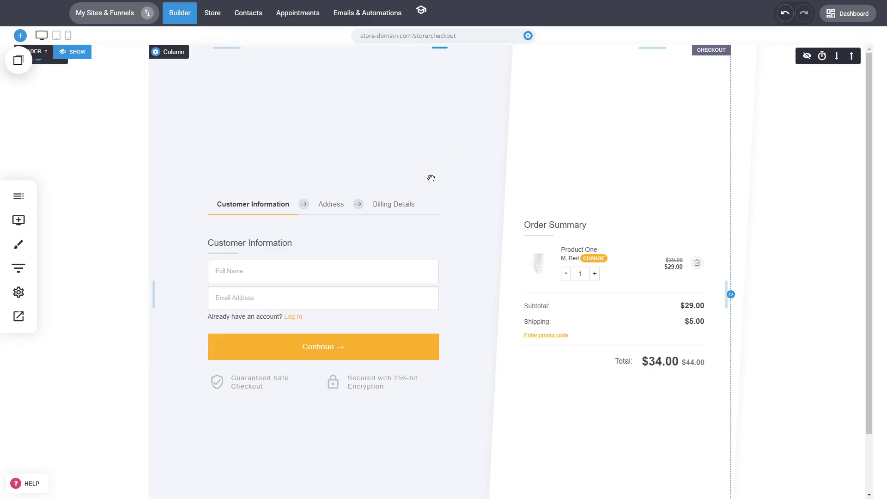
View the available widgets and locate the Checkout widget in the Sales group.
left_click(18, 220)
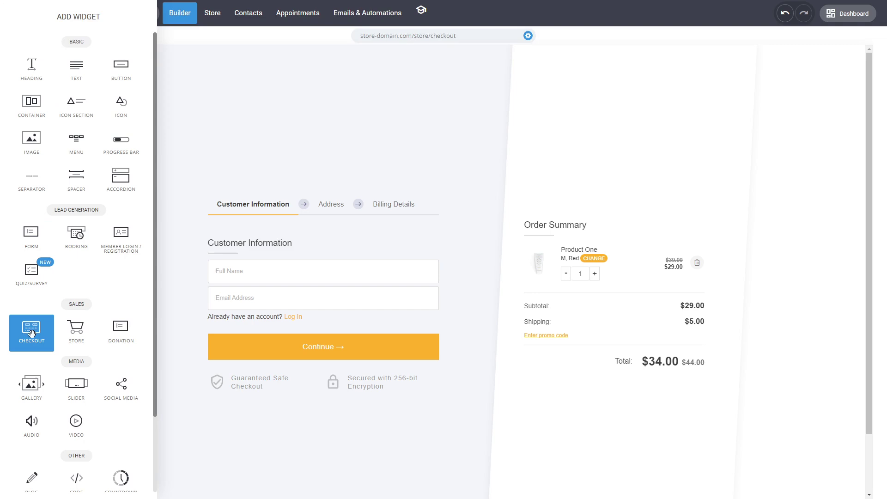
left_click(487, 269)
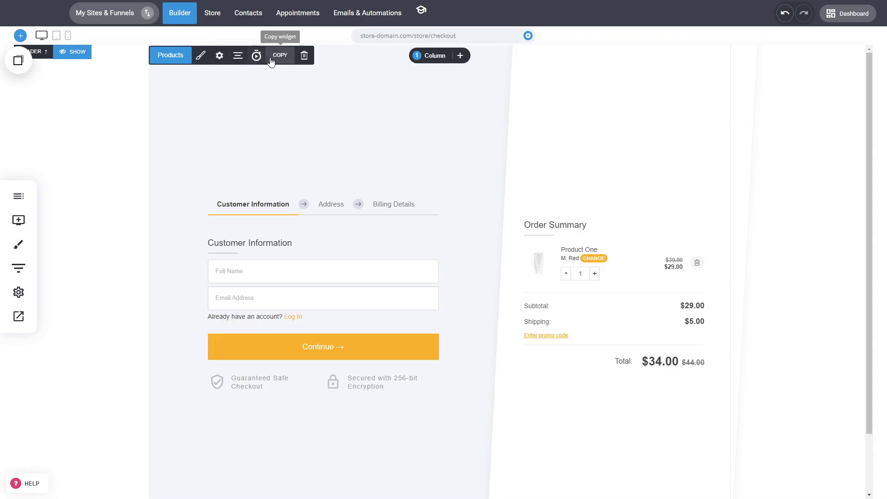
Switch the checkout widget's product mode to Product Select.
left_click(183, 61)
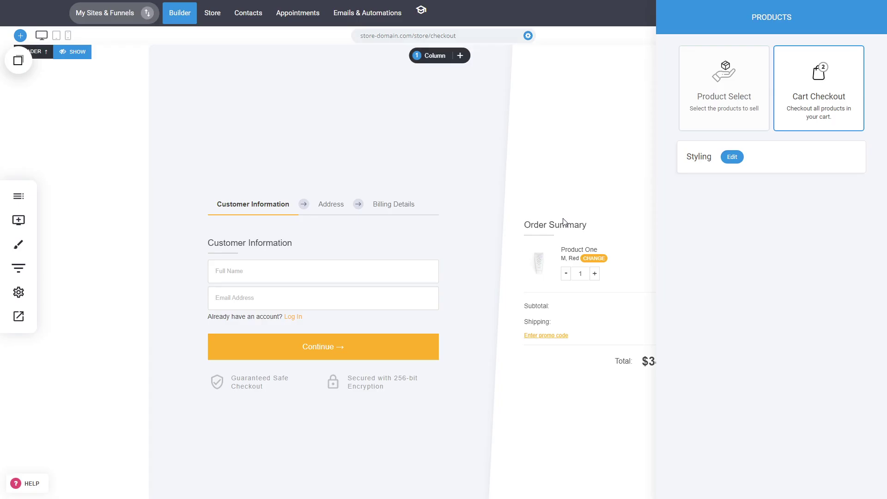
left_click(728, 99)
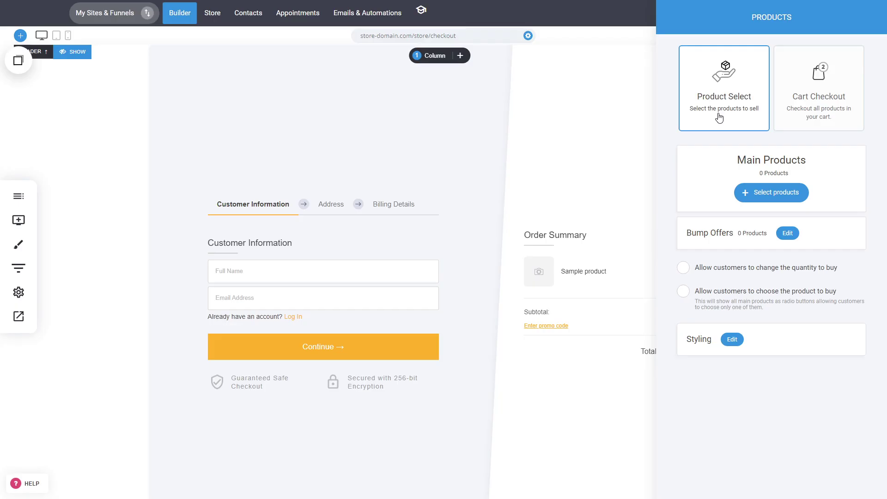
left_click(815, 109)
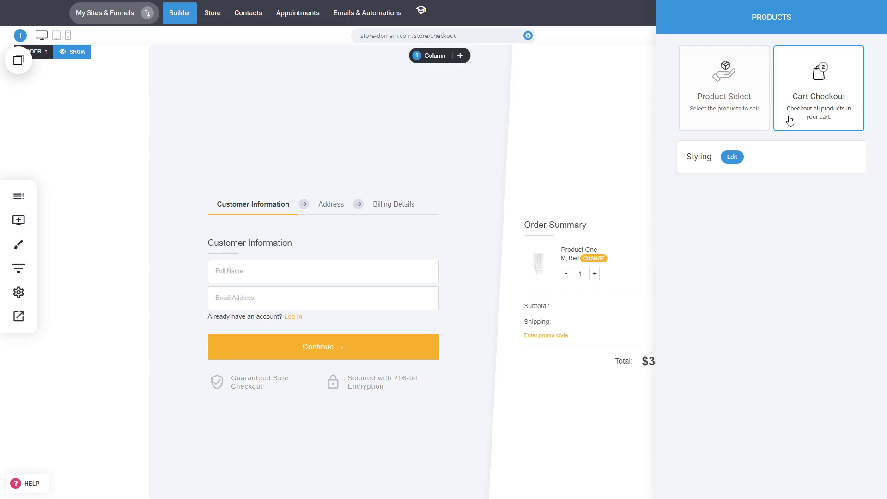
left_click(758, 124)
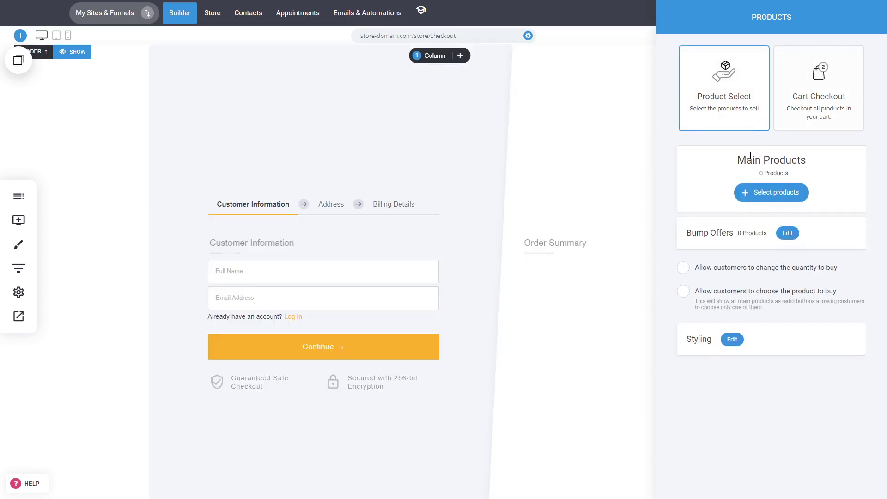
Select Product Three and Product One as the checkout's main products.
left_click(760, 193)
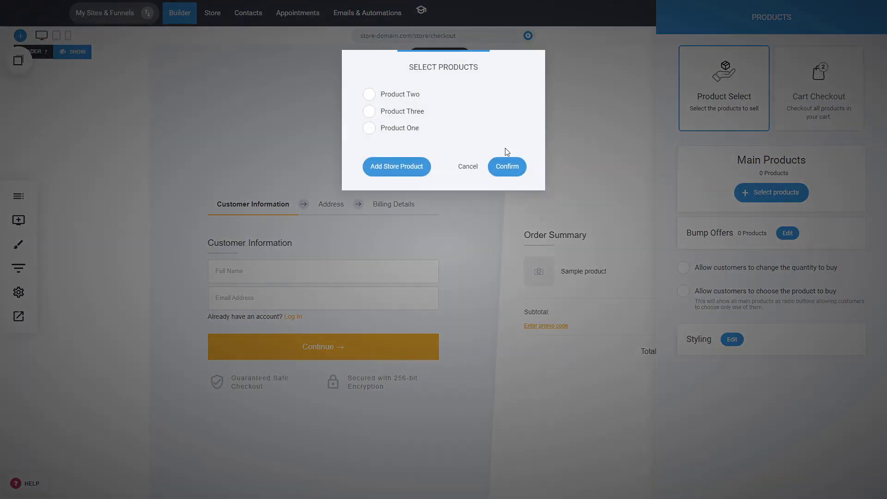
left_click(397, 95)
left_click(409, 112)
left_click(396, 94)
left_click(397, 116)
left_click(395, 128)
left_click(497, 167)
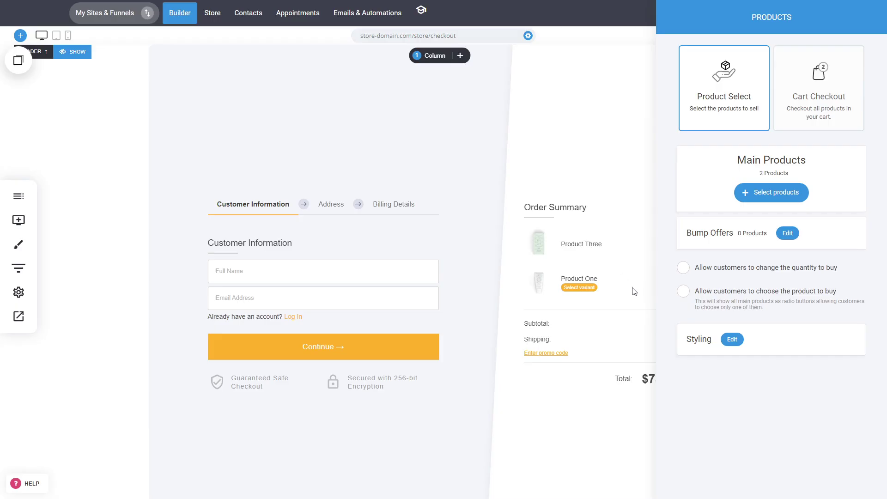
Allow customers to change the quantity and to choose the product to buy, leaving multiple product choice disabled.
left_click(685, 271)
left_click(801, 274)
left_click(726, 276)
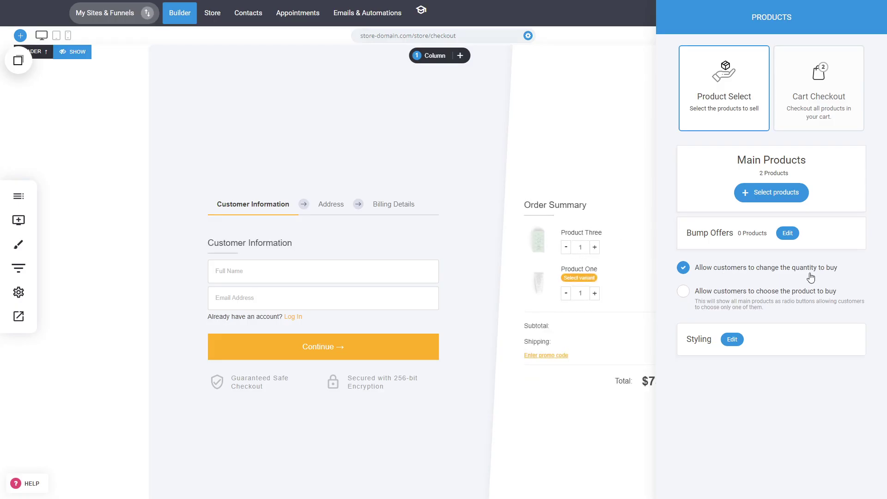
left_click(785, 293)
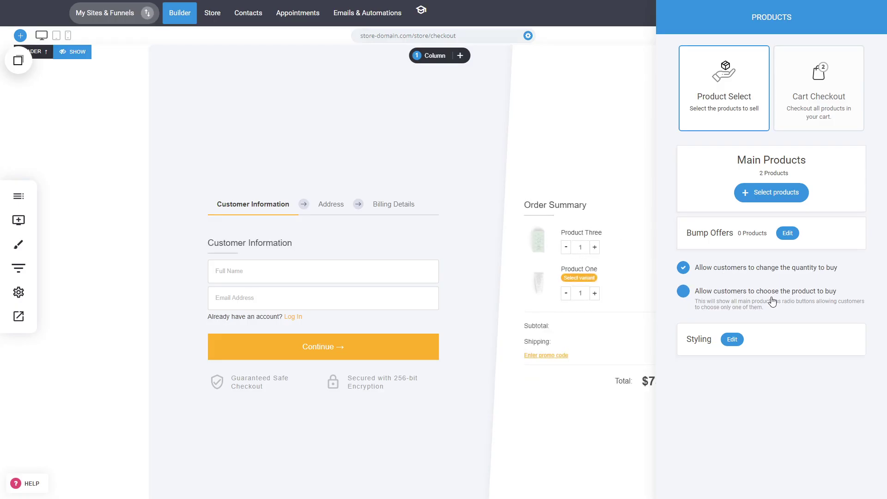
left_click(743, 295)
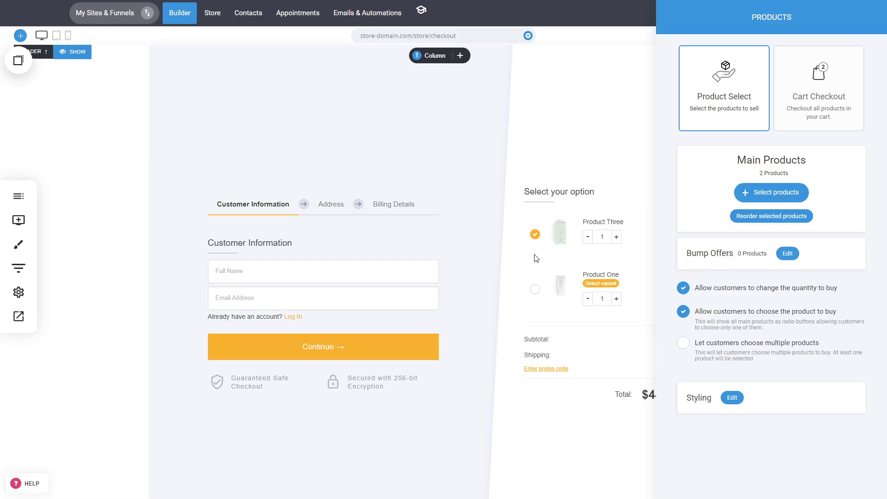
left_click(717, 354)
left_click(733, 344)
Add a bump offer to the checkout with Product Two as its bump product.
left_click(793, 255)
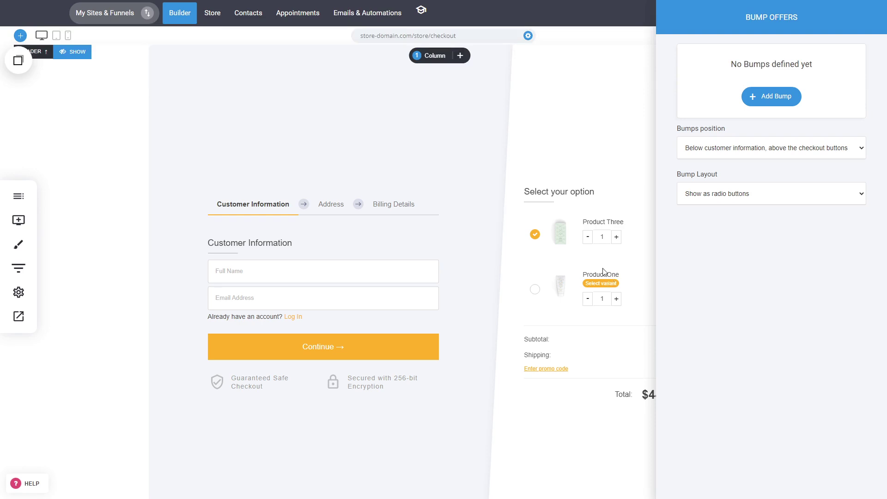
left_click(788, 97)
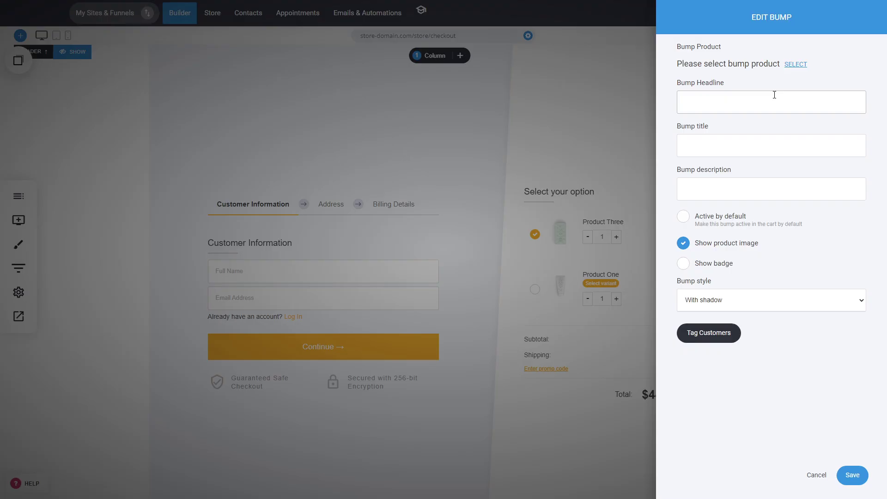
left_click(795, 64)
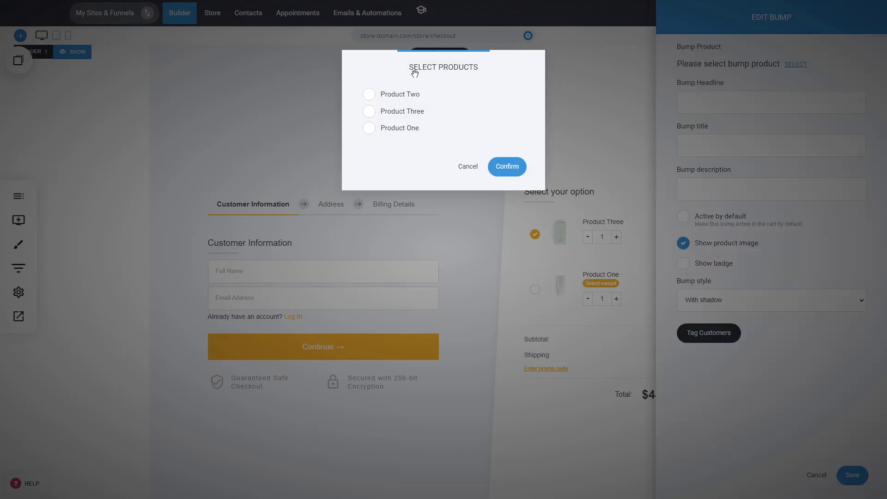
left_click(410, 110)
left_click(411, 128)
left_click(408, 95)
left_click(511, 170)
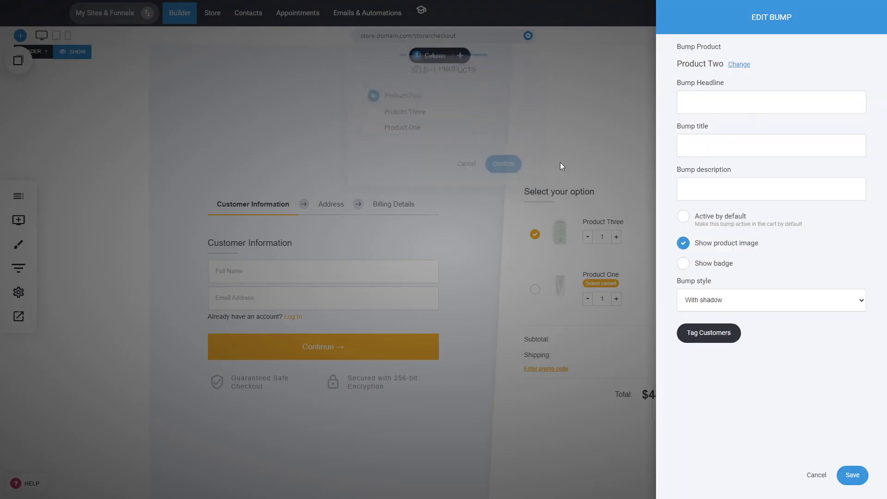
Fill in the bump headline "Yes, I want to grab this deal!", the title "Title" and the description "Description".
left_click(764, 100)
type("Yes")
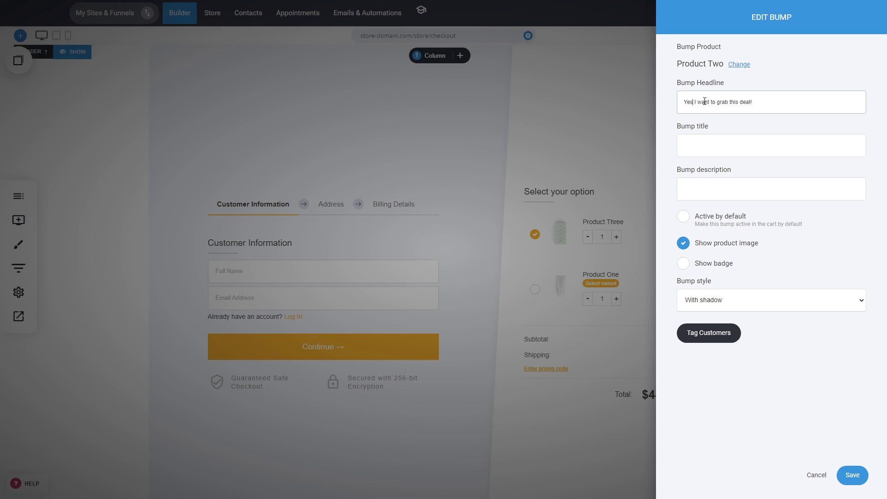
type(",")
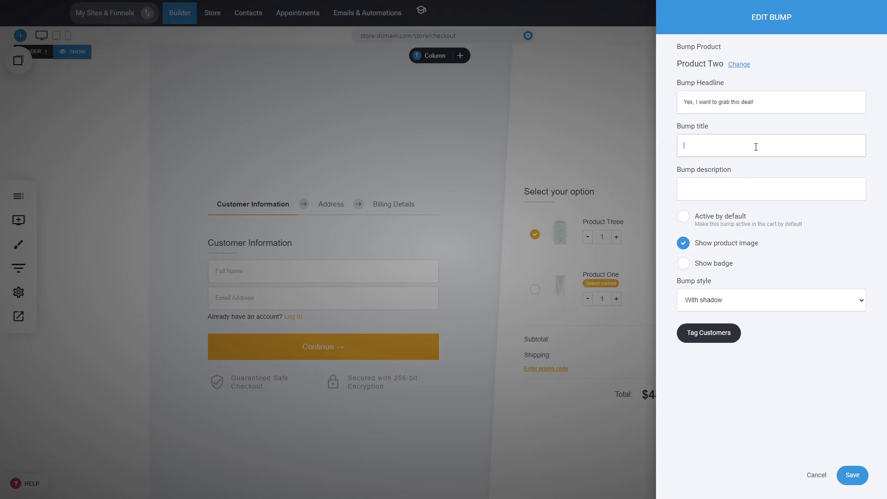
key("Tab")
type("D")
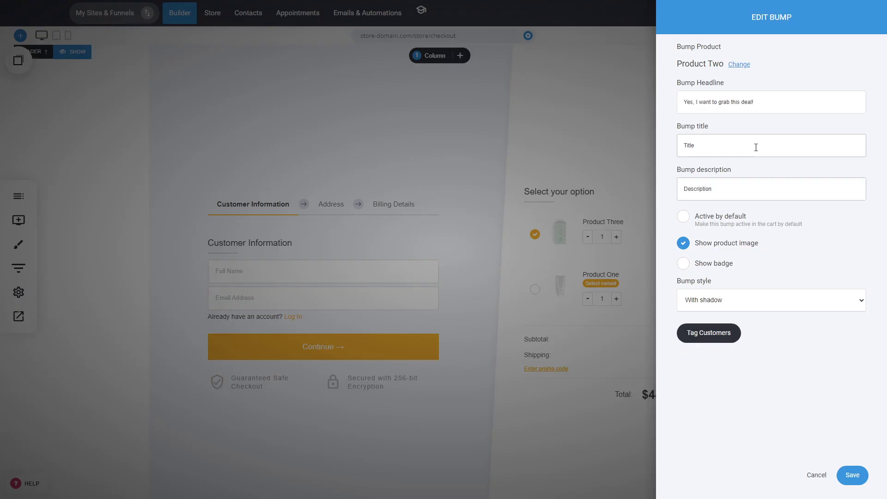
Enable the bump's badge with the text "LIMITED DEAL" and the orange global color as background, and save the bump.
left_click(722, 267)
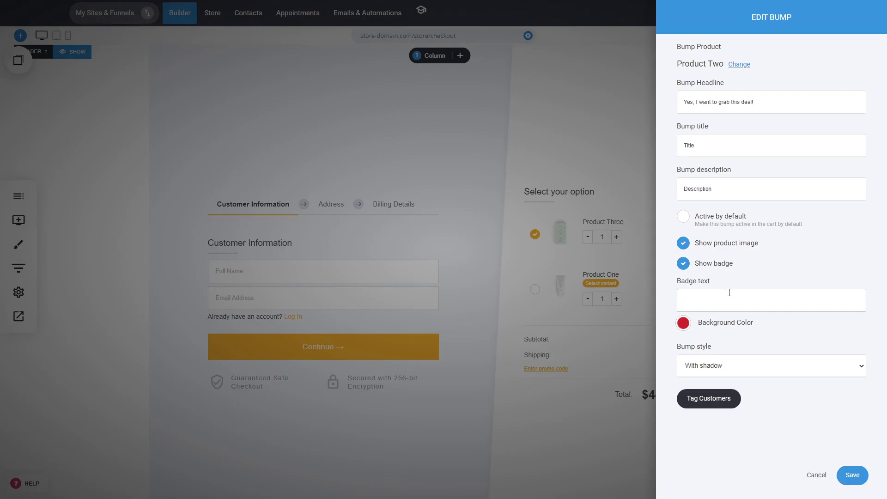
left_click(729, 293)
type("LIMITED DEAL")
left_click(684, 323)
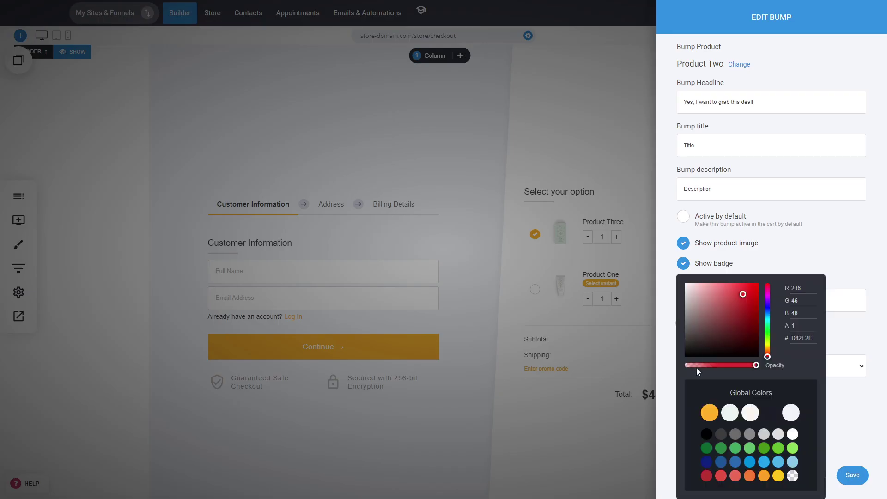
left_click(709, 413)
left_click(866, 338)
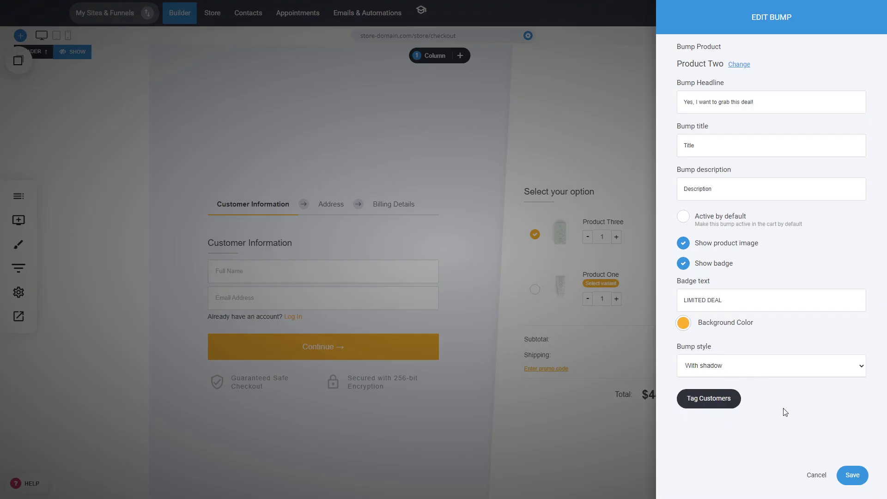
left_click(867, 475)
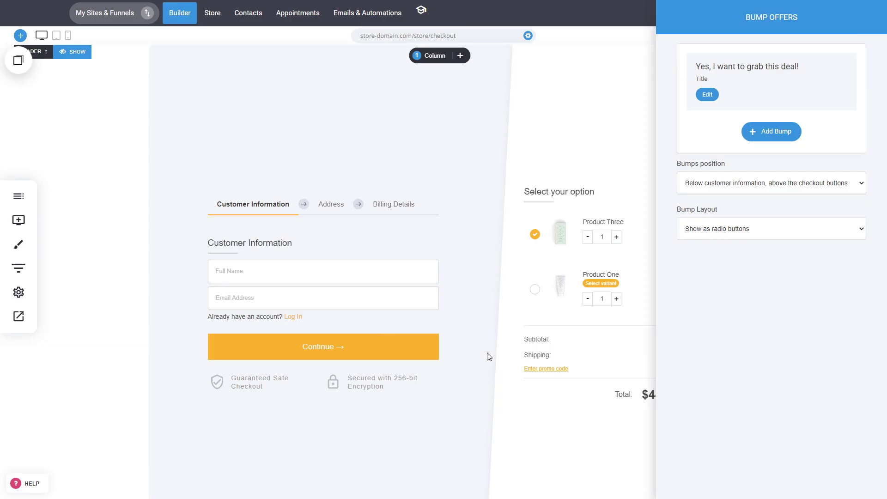
Review the bump offers' position options, keeping them below customer information and above the checkout buttons.
left_click(467, 376)
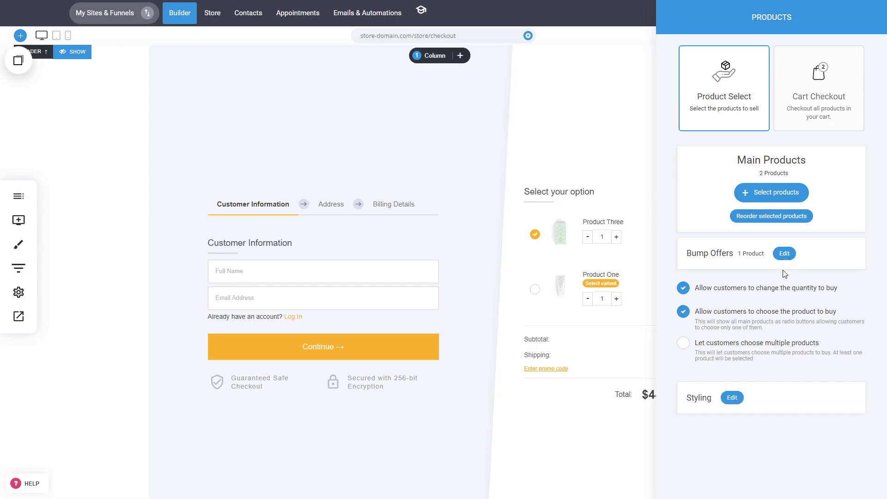
left_click(786, 255)
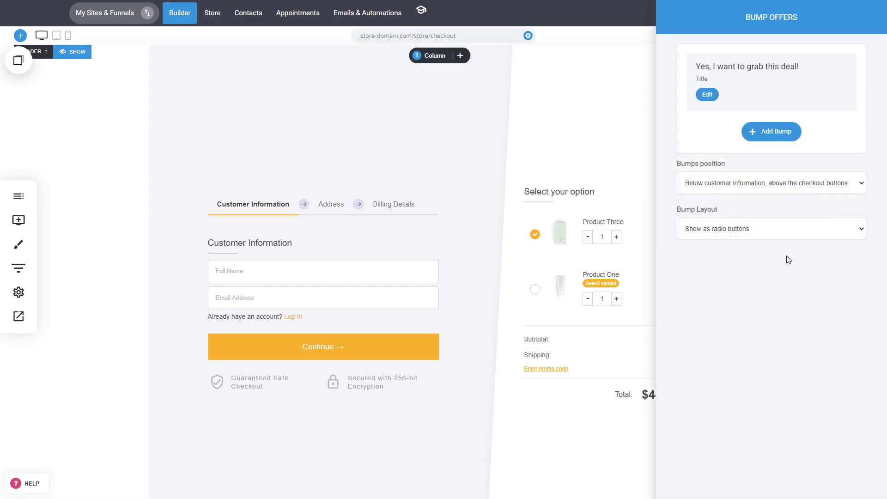
left_click(767, 183)
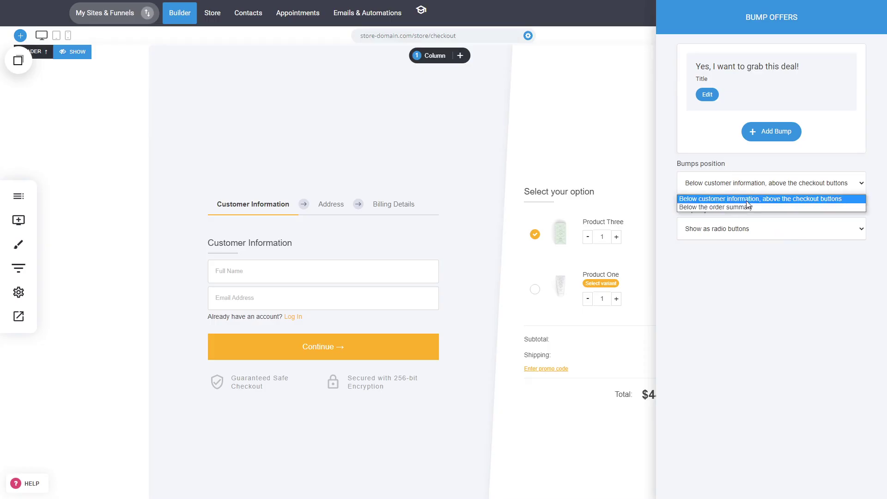
left_click(811, 199)
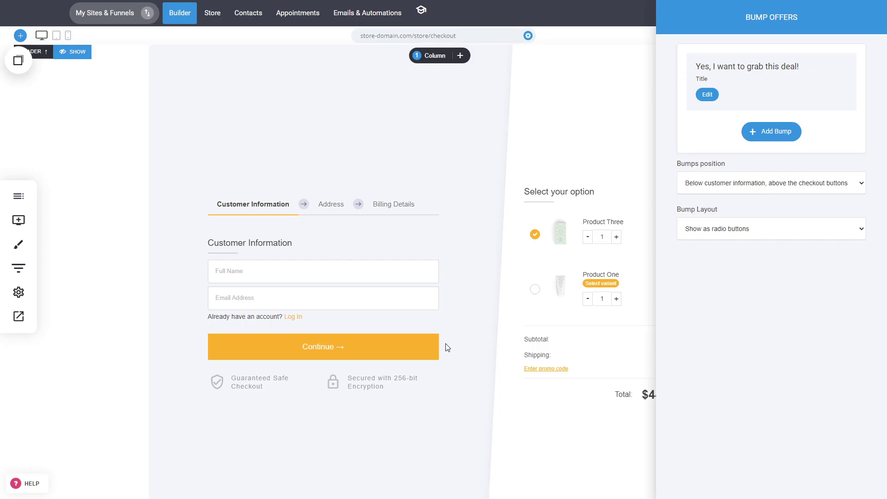
Position the bump offers below the order summary and compare the buttons layout with the radio buttons layout.
left_click(751, 185)
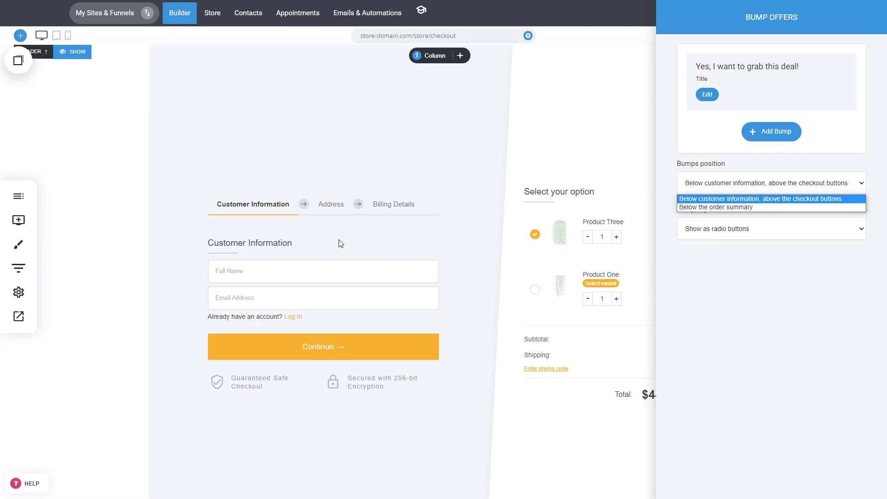
left_click(719, 208)
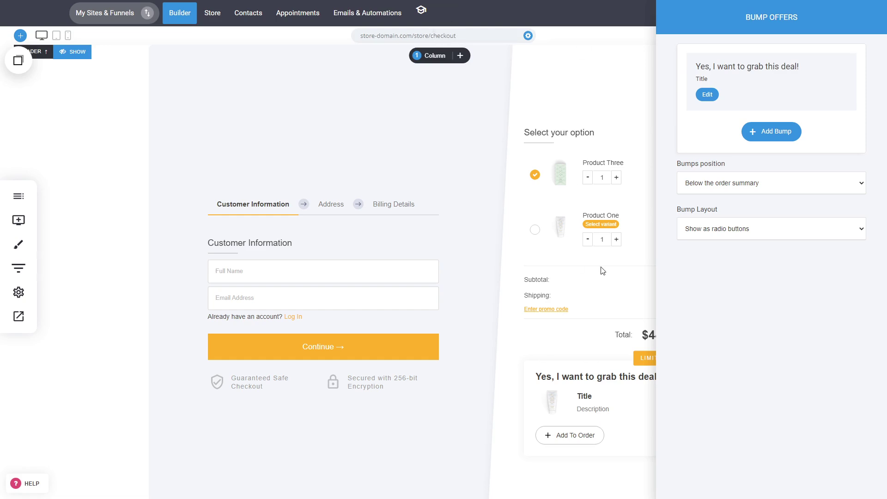
left_click(728, 231)
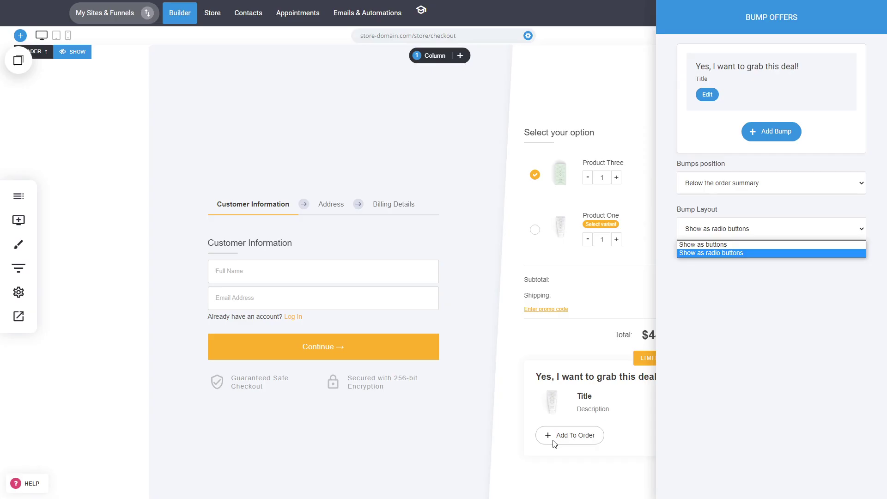
left_click(734, 244)
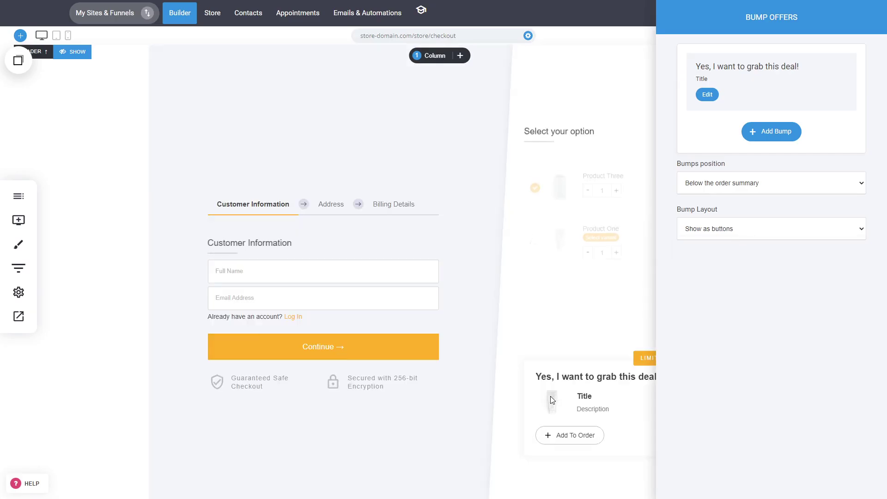
left_click(720, 229)
left_click(717, 253)
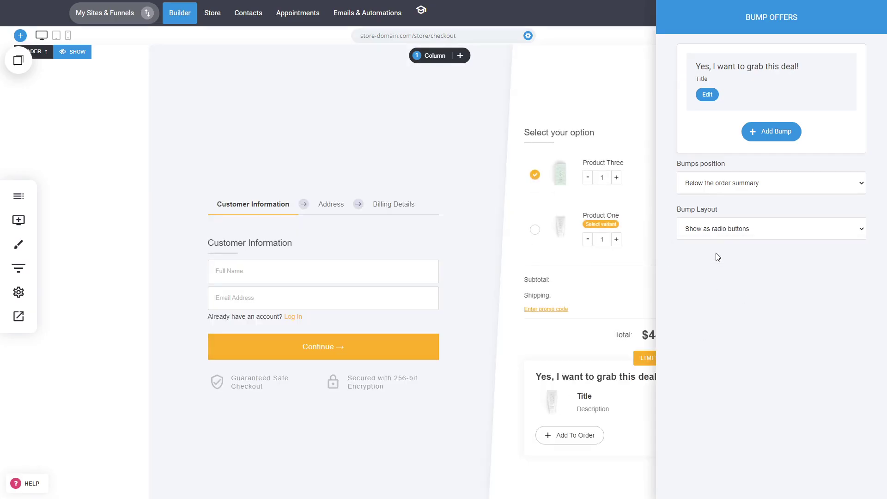
Set the bump layout to Show as buttons and save the checkout page.
left_click(722, 236)
left_click(723, 245)
left_click(573, 269)
left_click(577, 268)
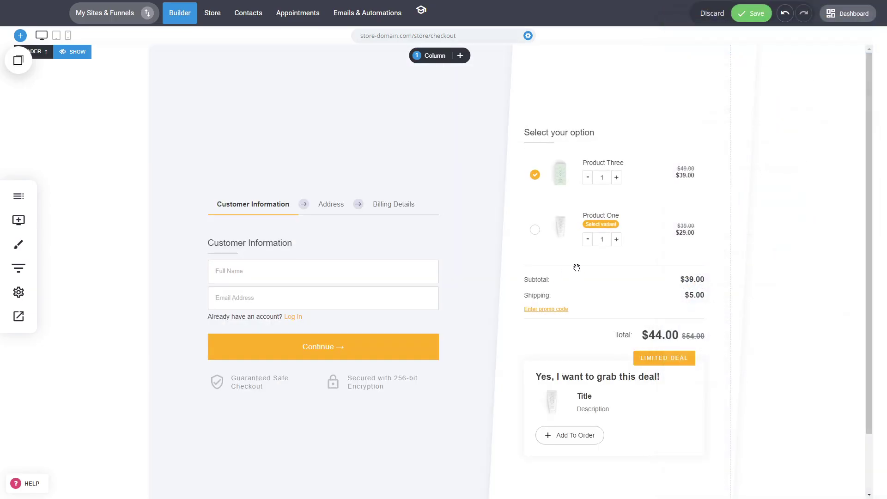
key("ctrl+s")
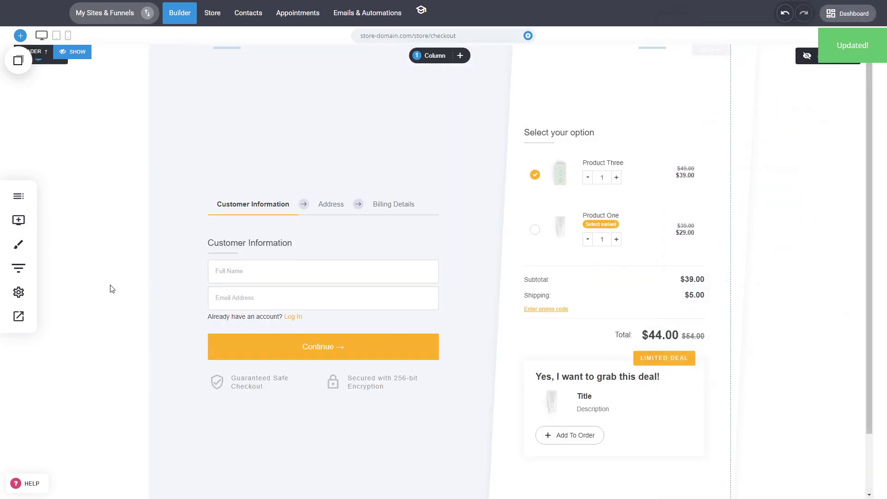
Preview the checkout page and test switching between Product Three and Product One in size S, color Blue.
left_click(30, 317)
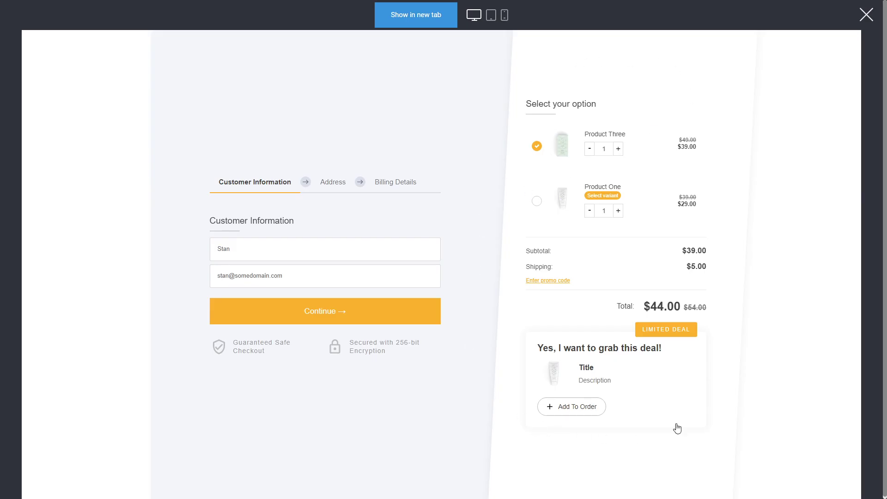
left_click(536, 202)
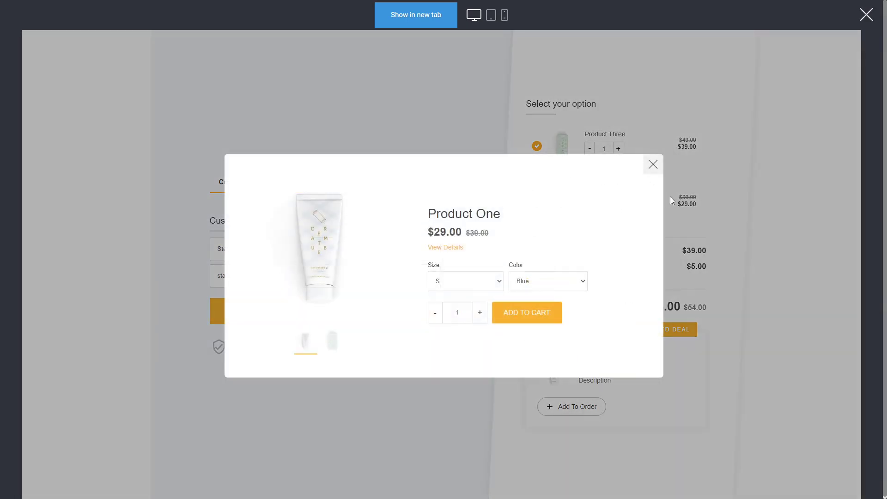
left_click(539, 317)
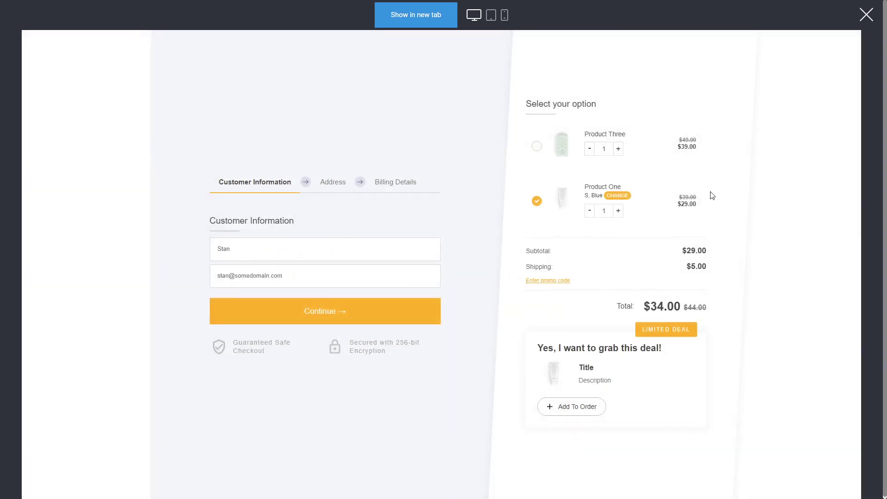
left_click(537, 146)
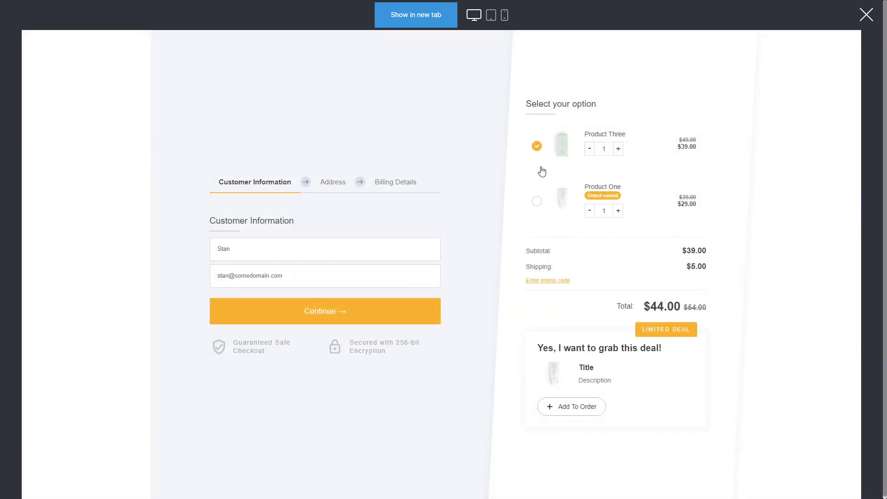
left_click(537, 201)
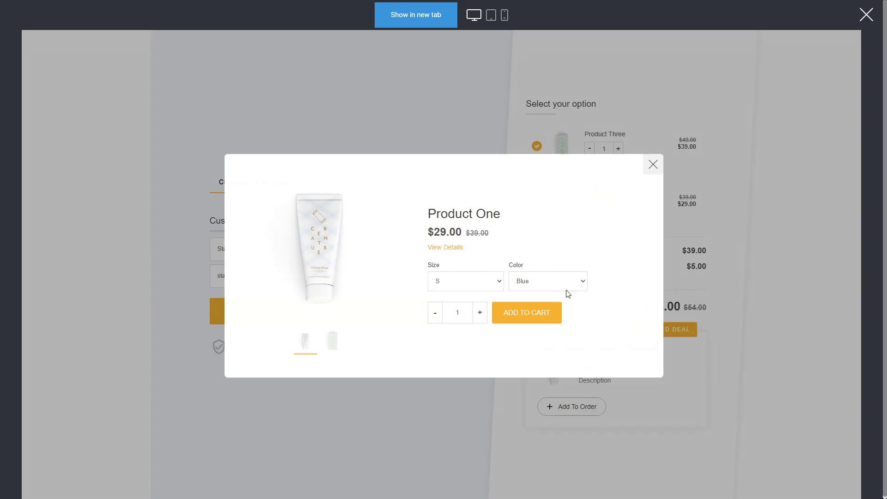
left_click(543, 313)
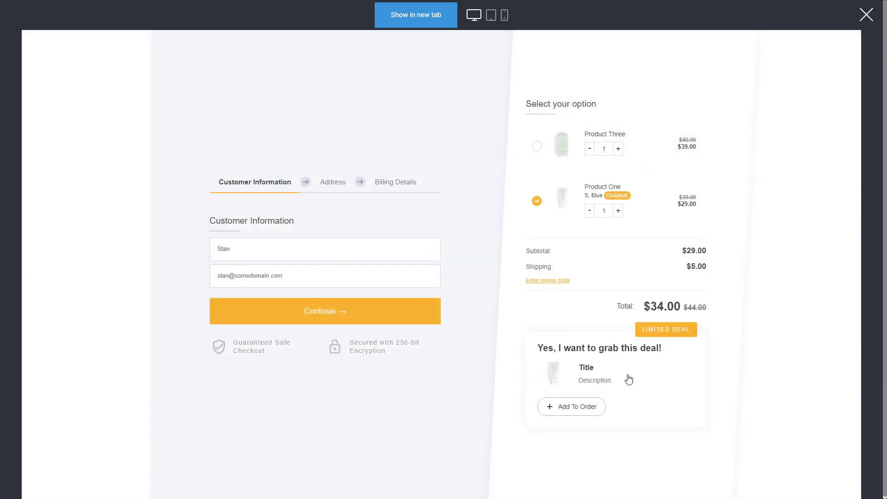
Test adding the bump offer to the order, removing it and adding it again, and close the preview.
left_click(590, 407)
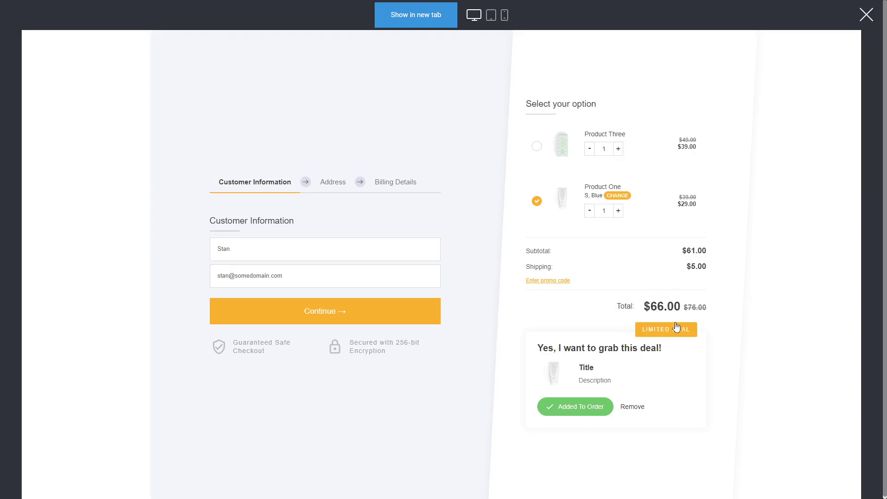
left_click(634, 407)
left_click(587, 411)
left_click(872, 24)
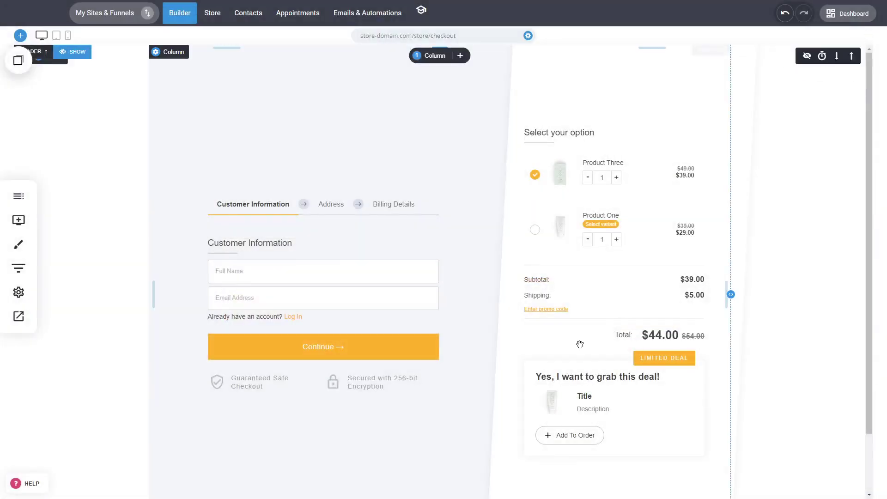
Set the bumps position to below customer information, above the checkout buttons, and save the page.
left_click(519, 280)
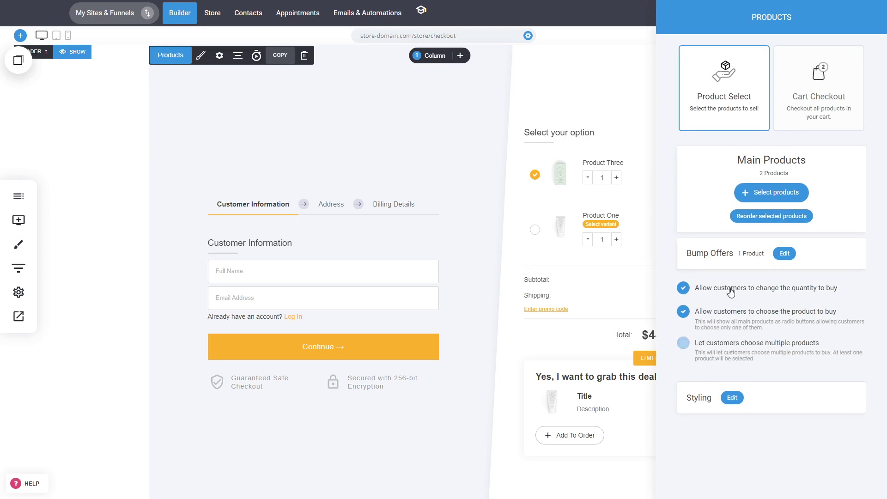
left_click(779, 256)
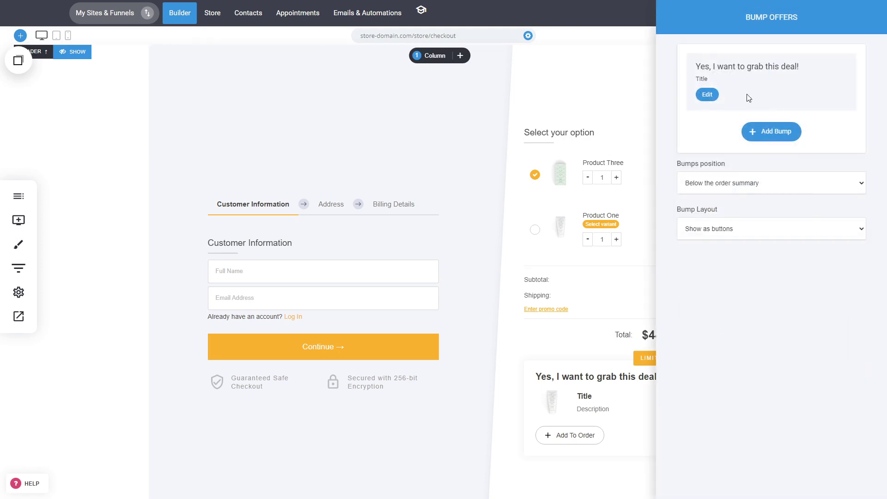
left_click(755, 190)
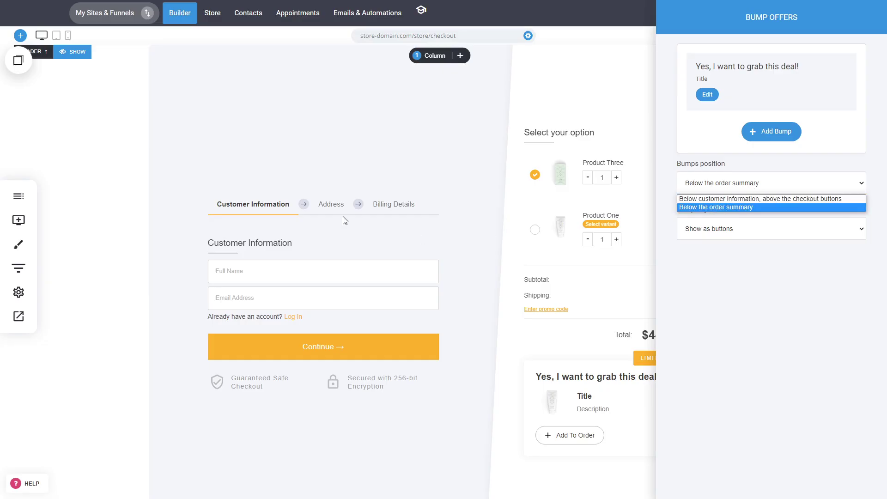
left_click(756, 199)
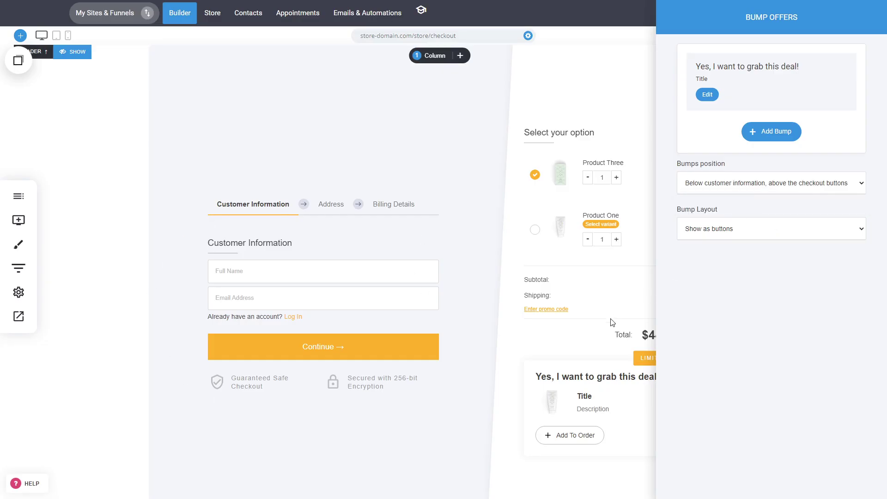
left_click(586, 276)
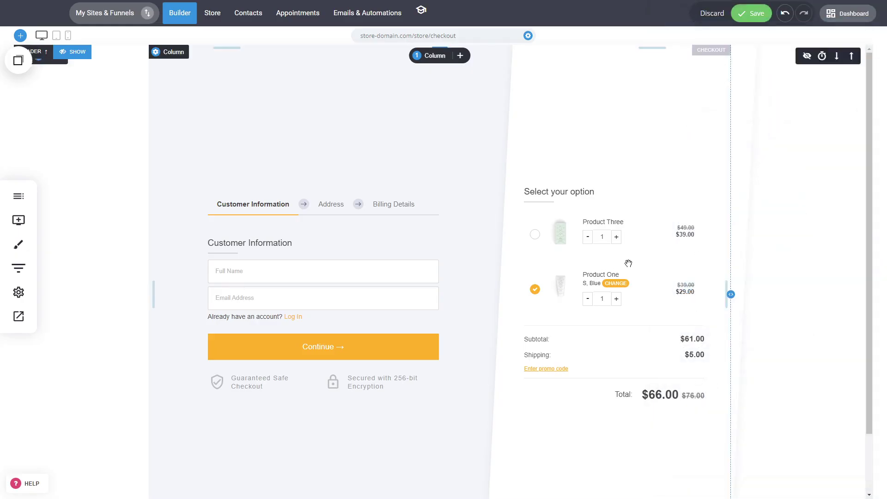
Preview the checkout, fill in a placeholder address, city and postal code to reach the Billing Details step, and close the preview.
left_click(19, 316)
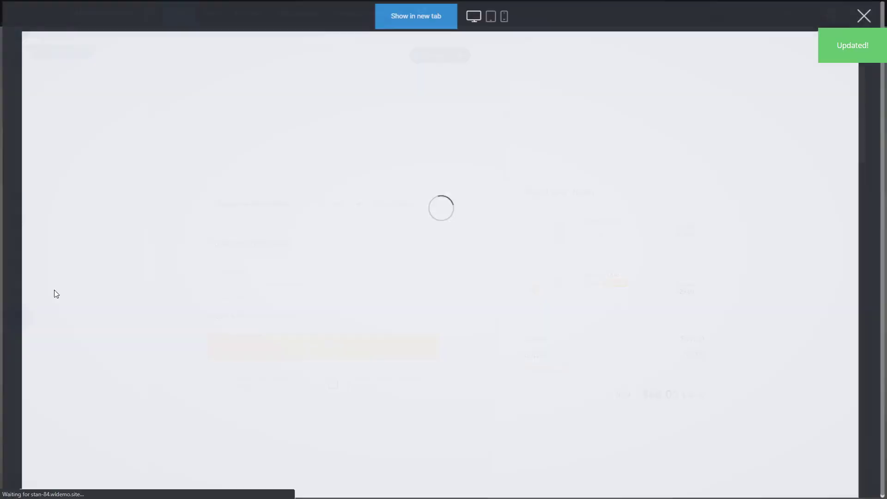
left_click(362, 308)
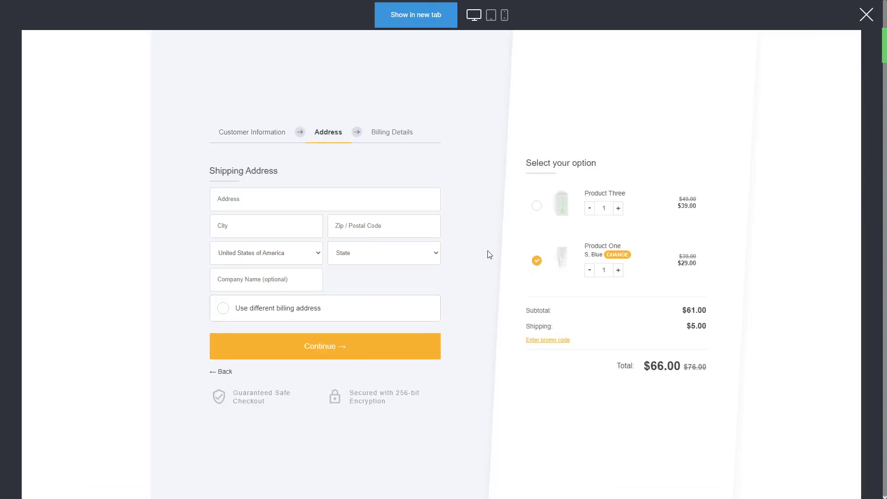
left_click(327, 194)
type("dasdasdsa")
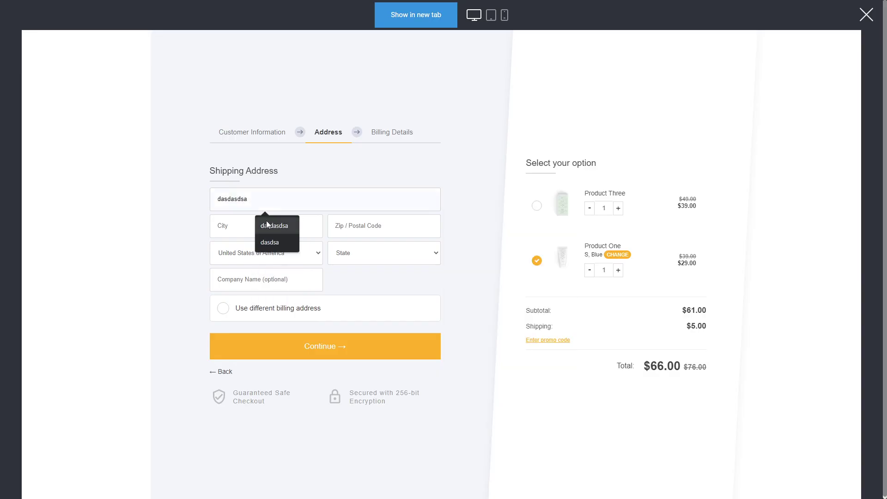
left_click(267, 220)
type("dada")
left_click(383, 225)
type("dsada")
left_click(336, 344)
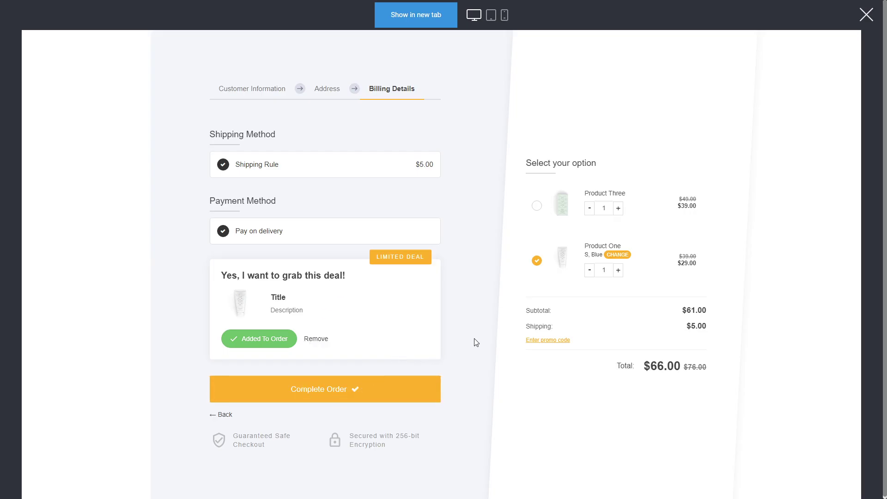
left_click(866, 16)
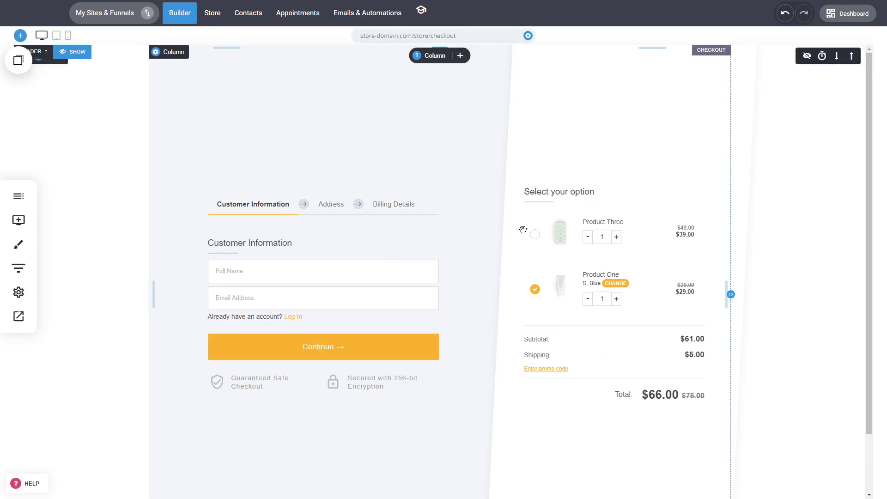
Switch the checkout widget's product mode from Product Select to Cart Checkout.
left_click(508, 229)
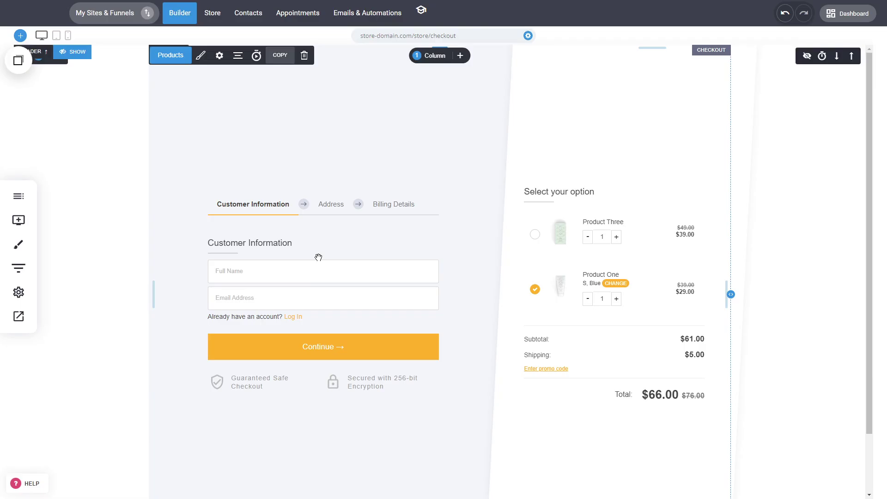
left_click(436, 190)
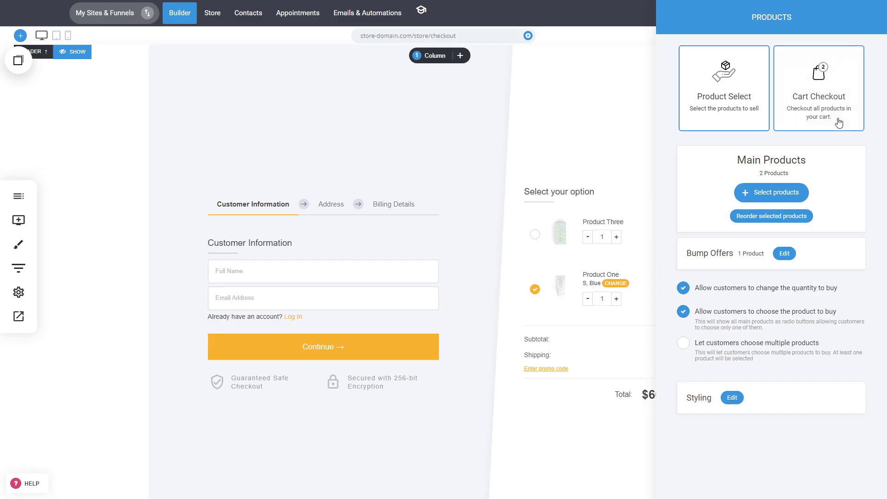
left_click(838, 67)
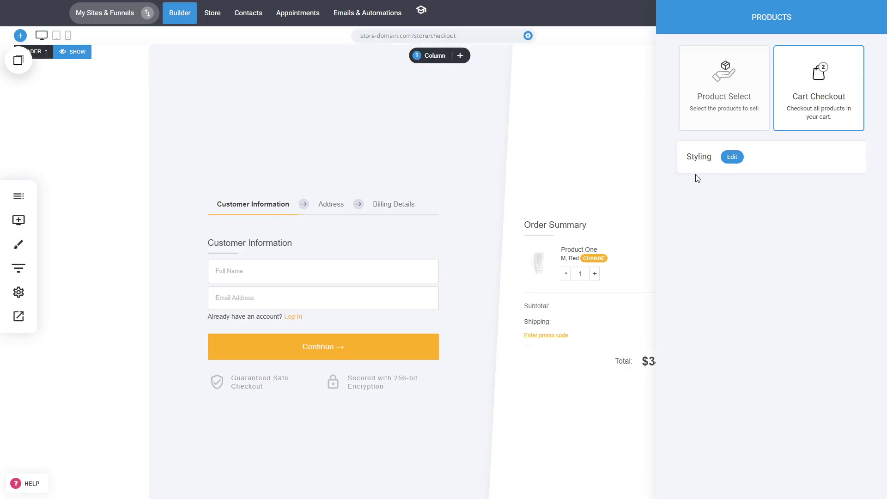
left_click(734, 79)
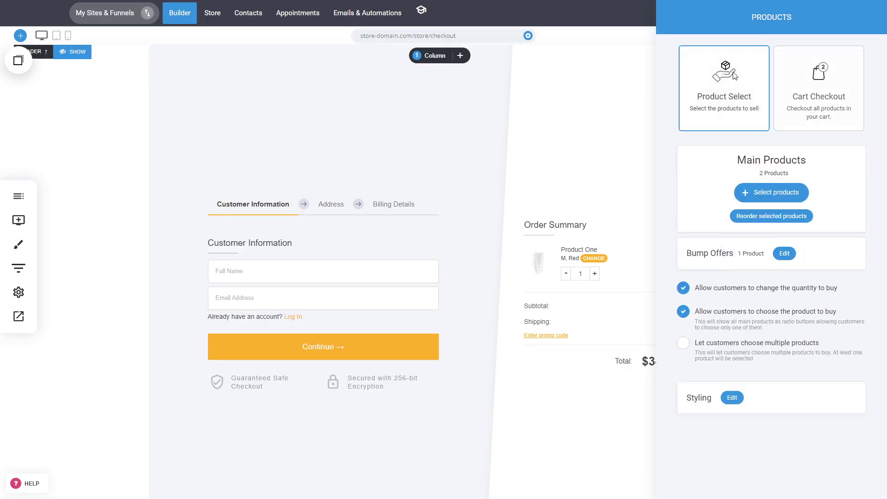
left_click(812, 81)
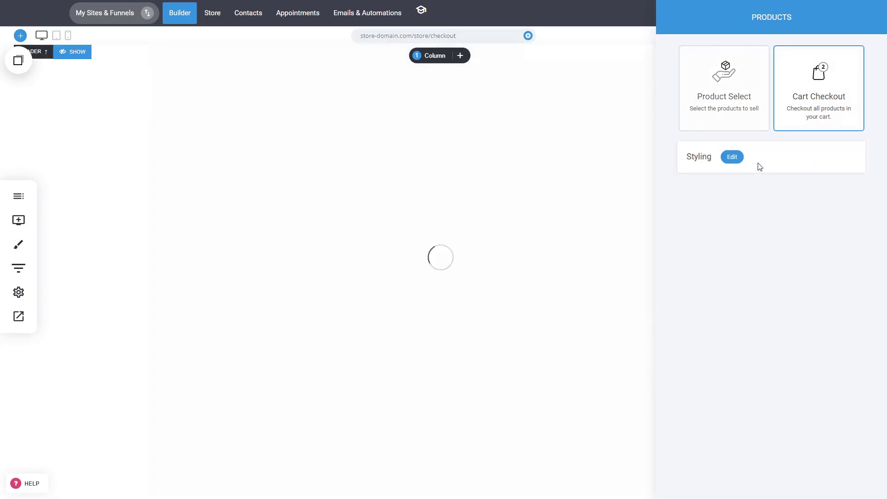
Try the side-by-side checkout design type, and apply the stacked design with the order summary below the customer details.
left_click(735, 157)
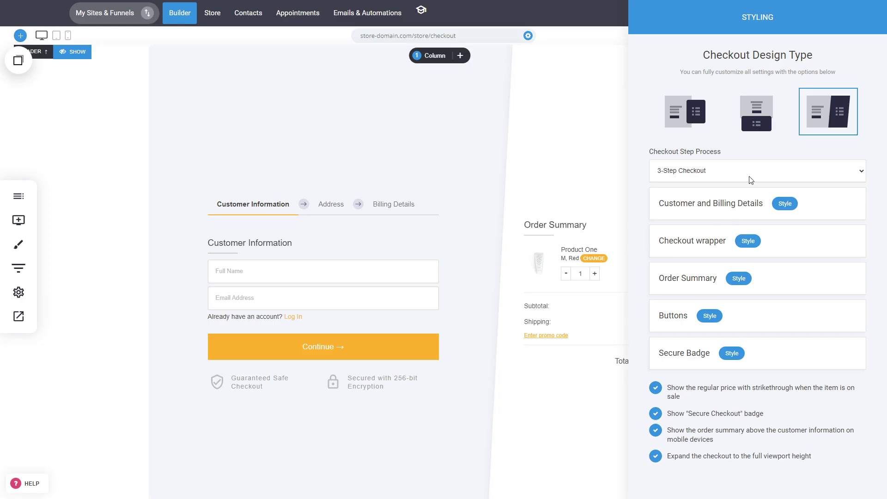
left_click(698, 120)
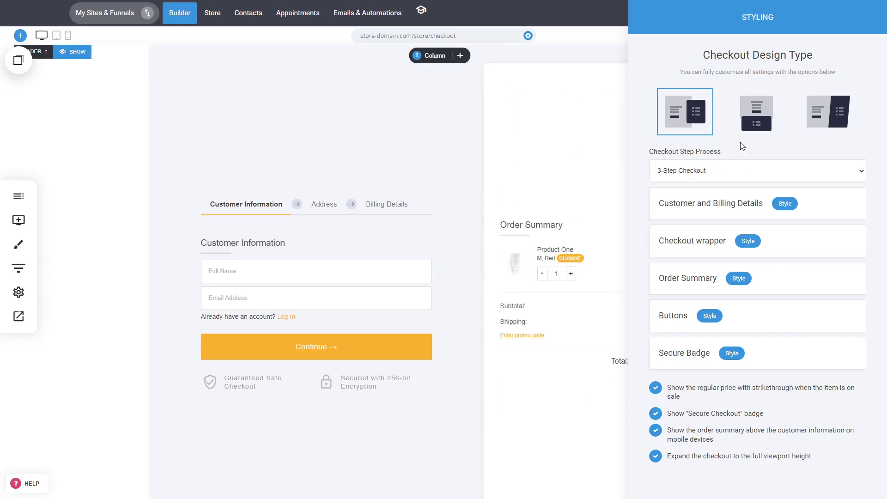
left_click(760, 127)
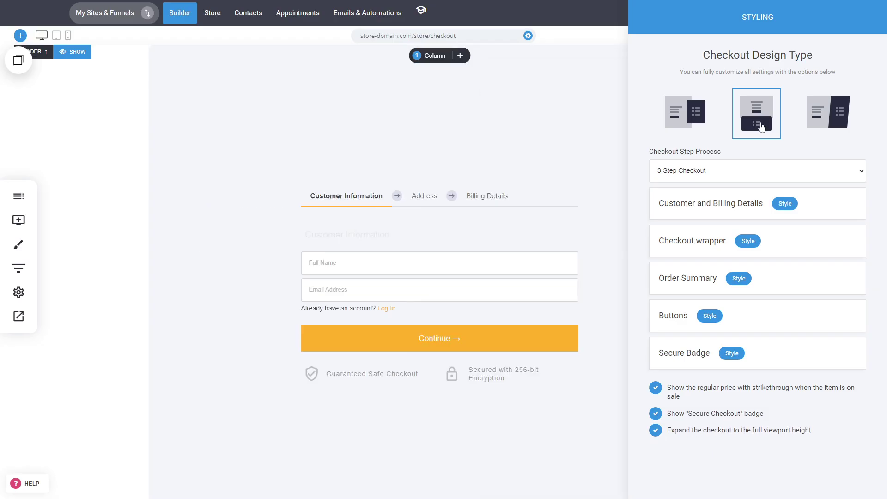
left_click(539, 198)
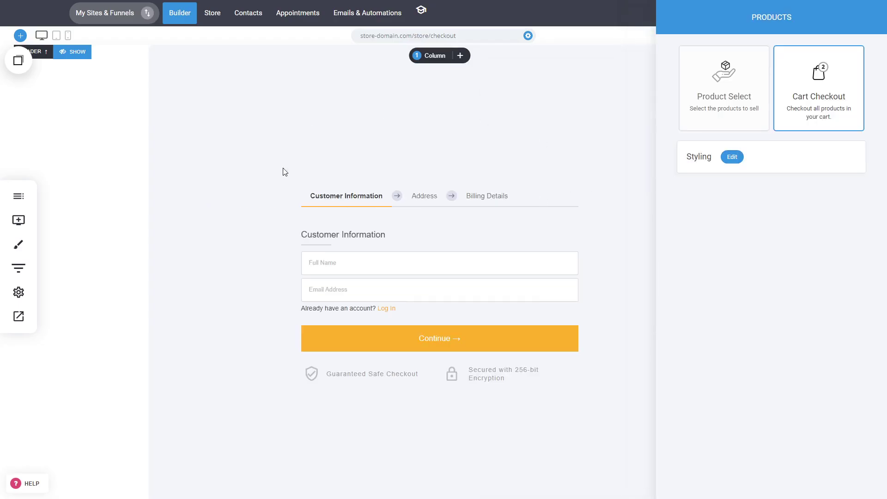
left_click(556, 285)
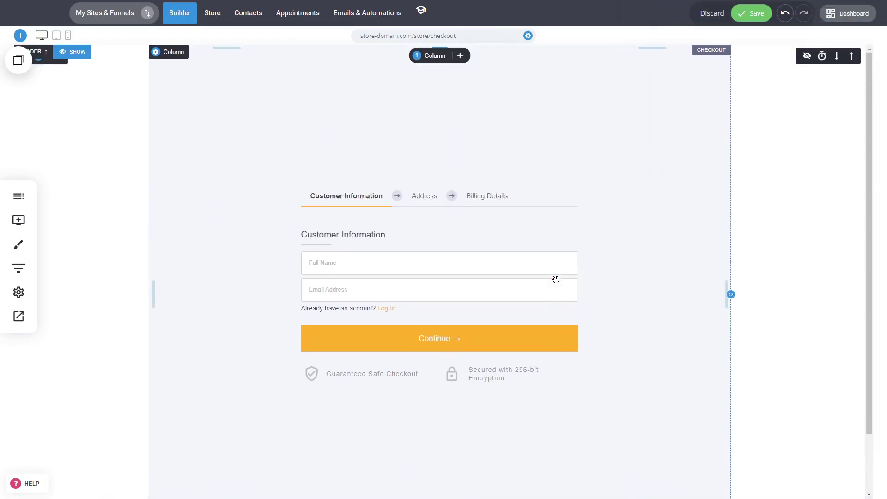
left_click(572, 198)
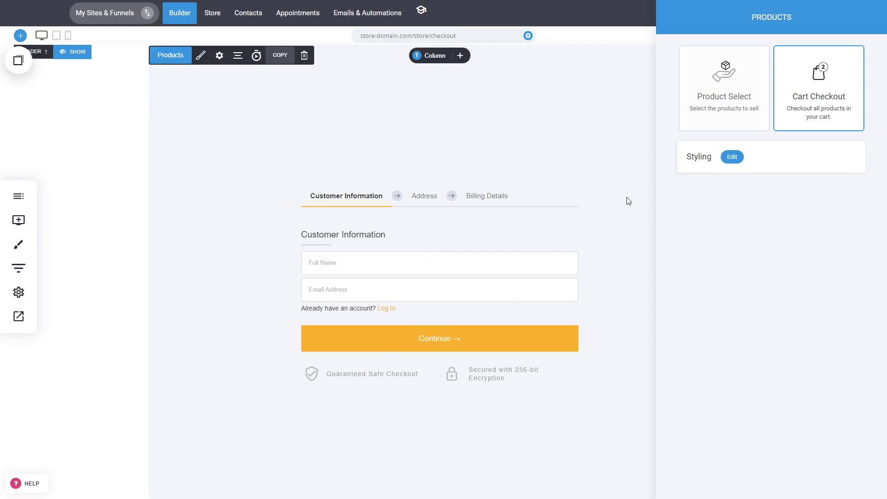
left_click(734, 157)
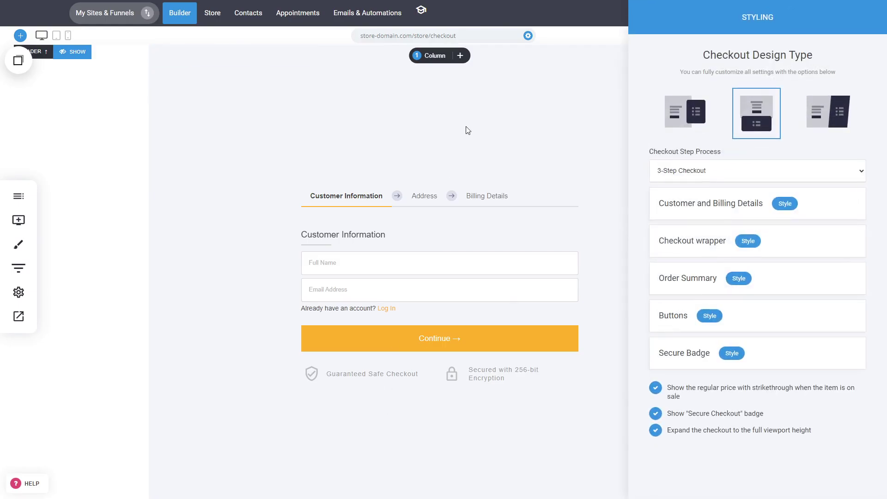
left_click(558, 245)
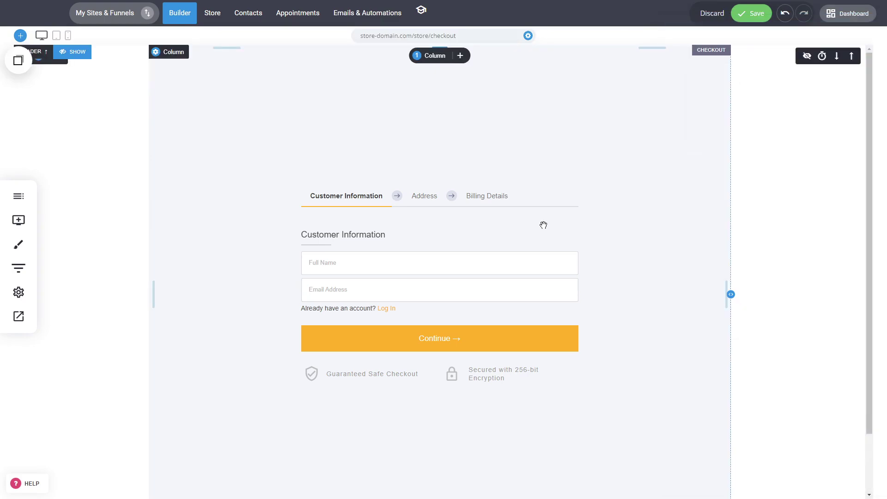
Preview the stacked checkout and fill in placeholder address, city and postal code to proceed to the Billing Details step.
left_click(18, 316)
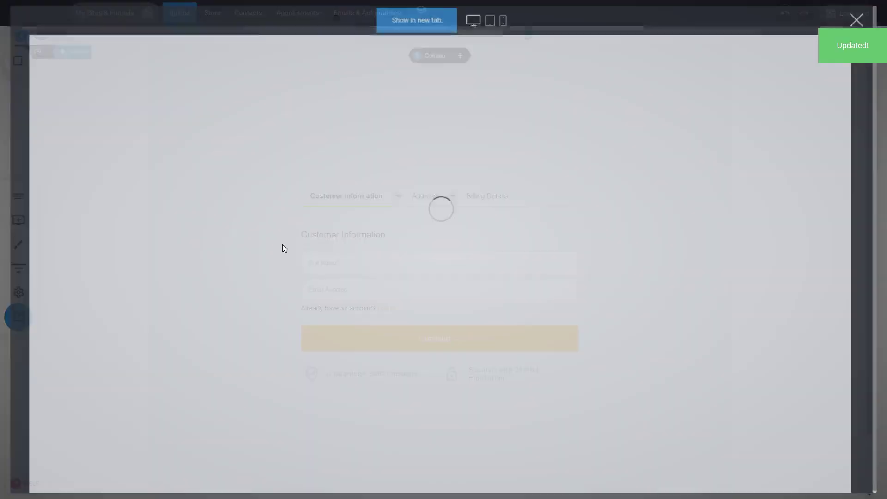
left_click(480, 295)
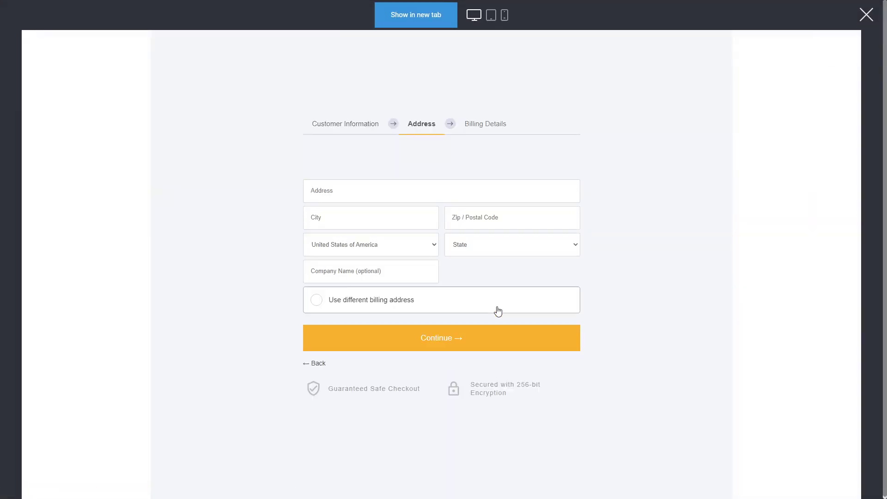
left_click(483, 198)
type("dasdas")
left_click(320, 227)
type("das")
left_click(483, 221)
type("dasdas")
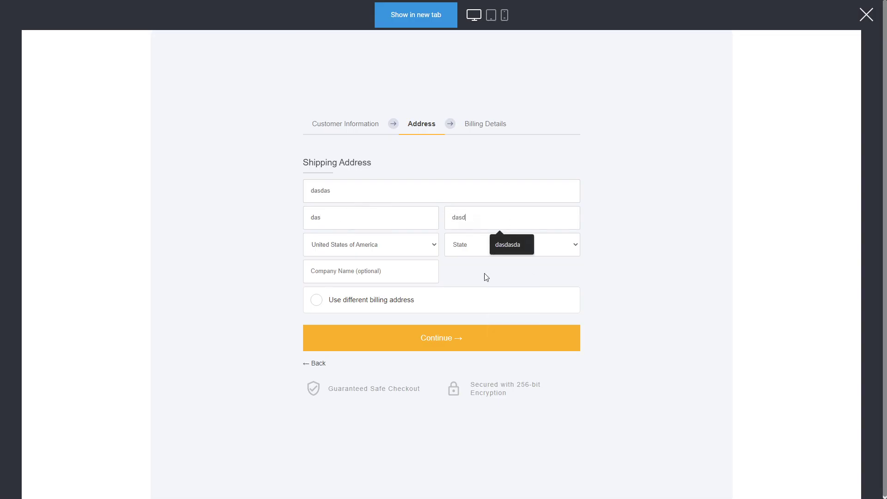
left_click(458, 339)
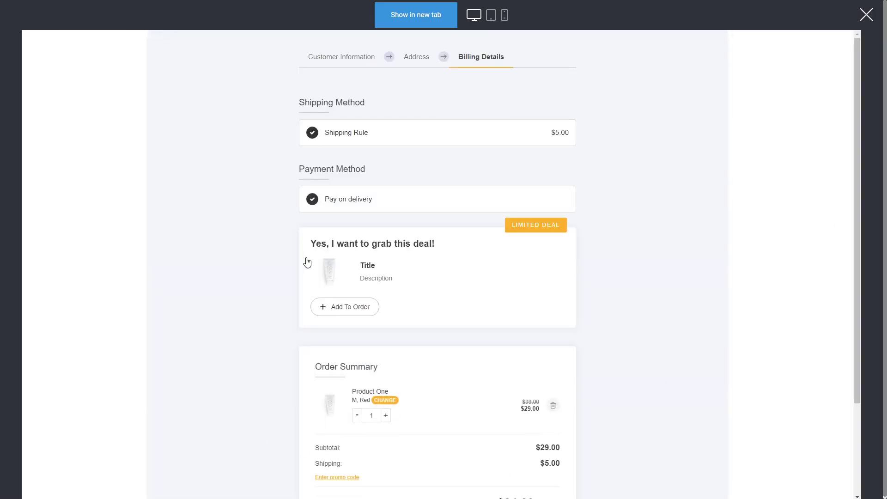
Add the limited-deal bump offer to the order, review the order summary below it, and close the preview.
left_click(365, 310)
scroll(606, 277, "down", 3)
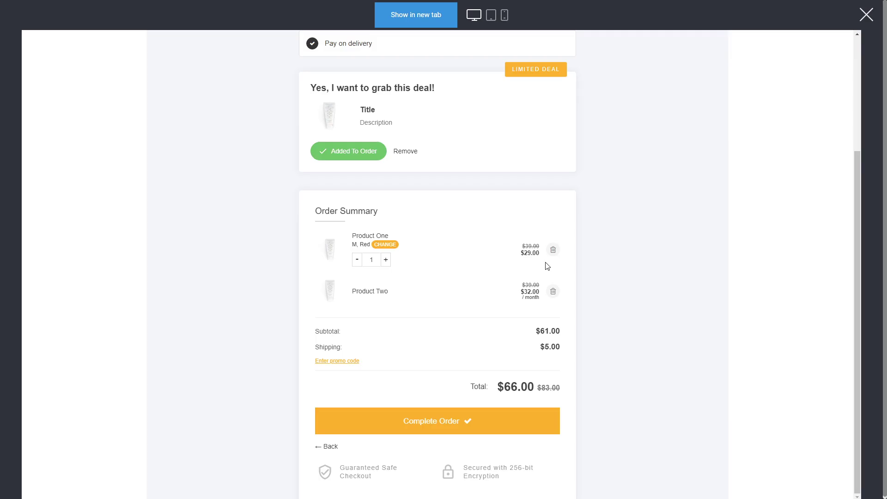
scroll(546, 267, "up", 3)
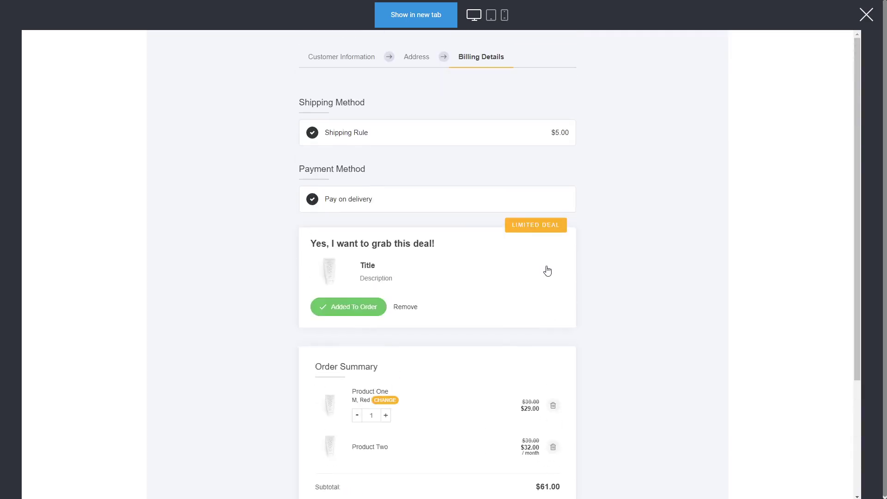
left_click(867, 16)
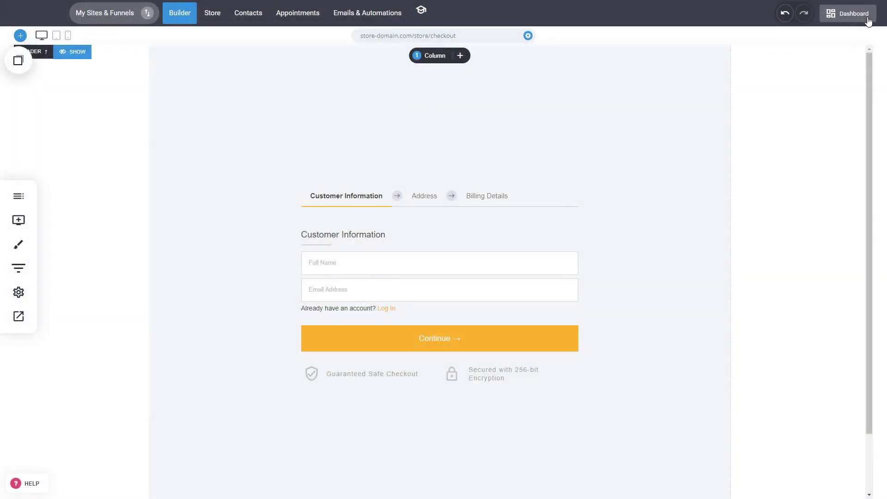
Set the checkout step process to 1-Step Checkout and look over the single-page form.
left_click(499, 203)
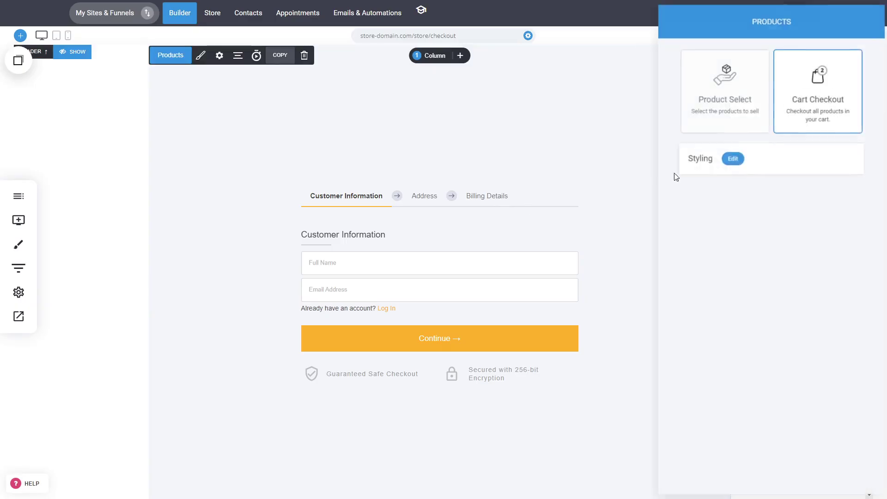
left_click(731, 156)
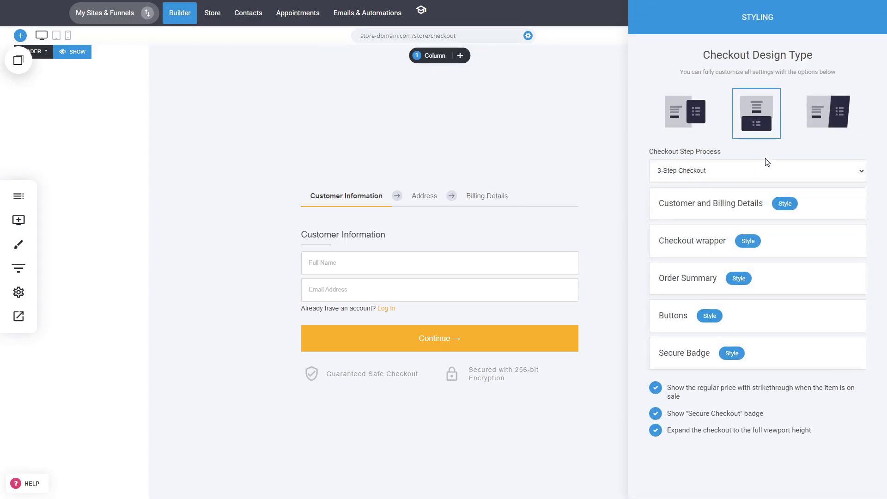
left_click(729, 177)
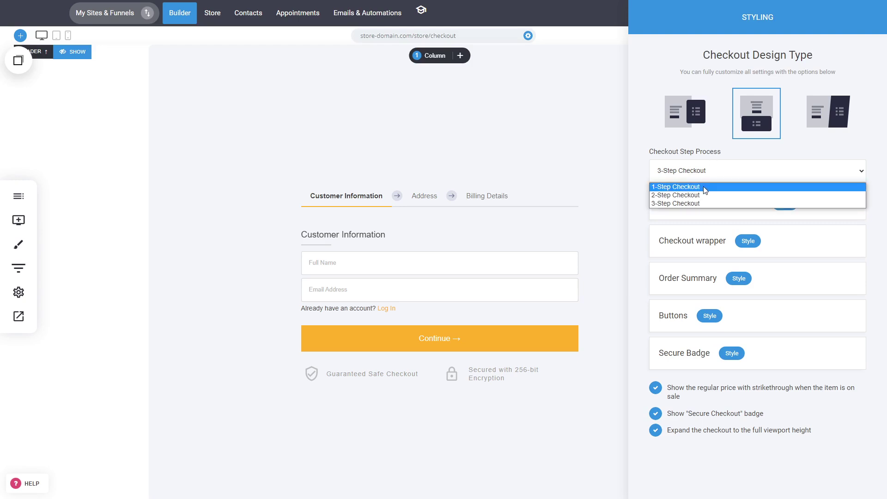
left_click(712, 159)
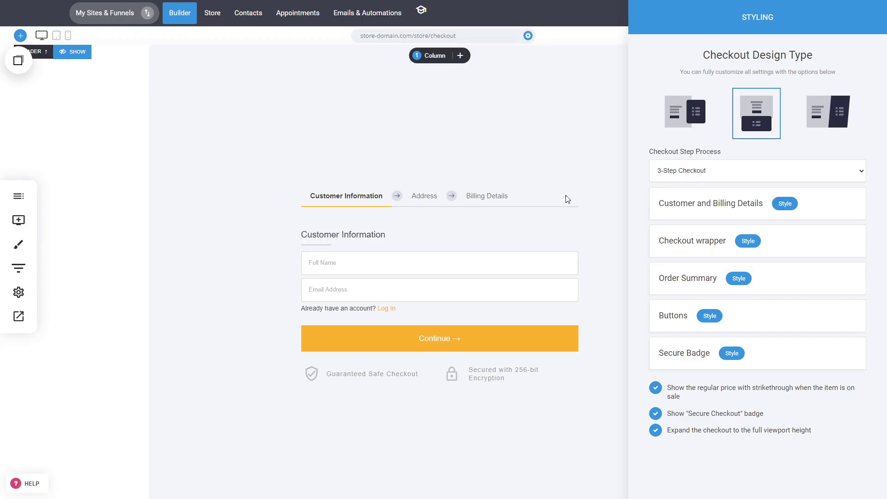
left_click(769, 172)
left_click(699, 189)
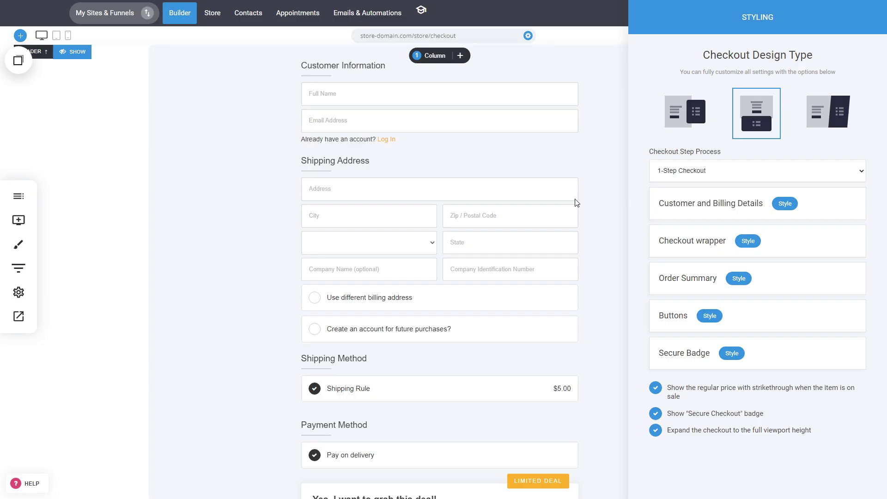
left_click(576, 200)
left_click(590, 186)
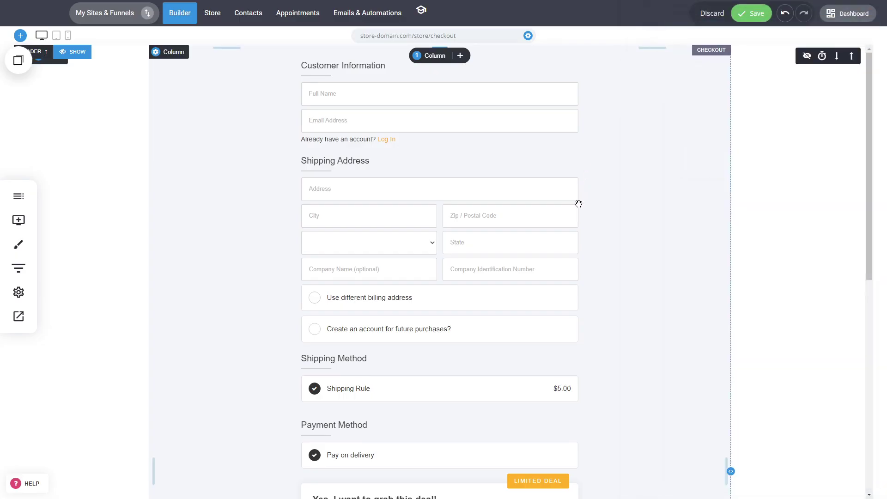
scroll(578, 202, "down", 9)
scroll(578, 201, "up", 5)
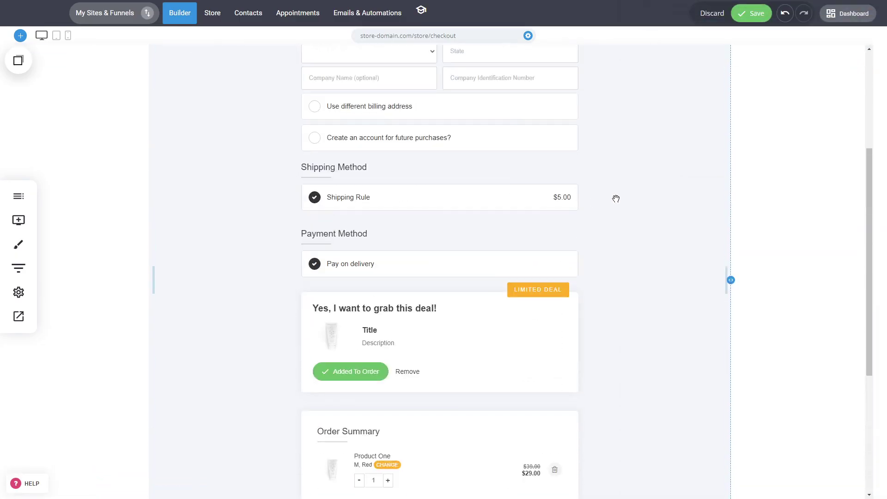
scroll(608, 203, "up", 4)
Switch the checkout widget's step process to 2-Step Checkout in its styling settings.
left_click(607, 203)
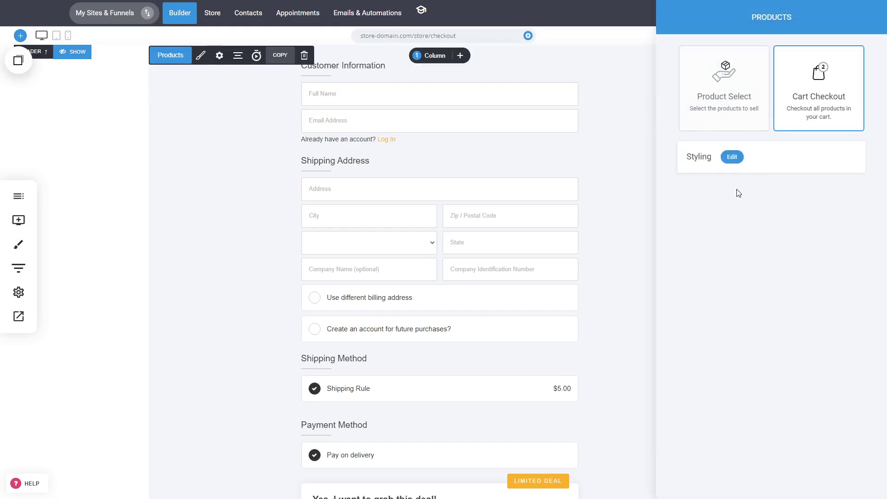
left_click(731, 157)
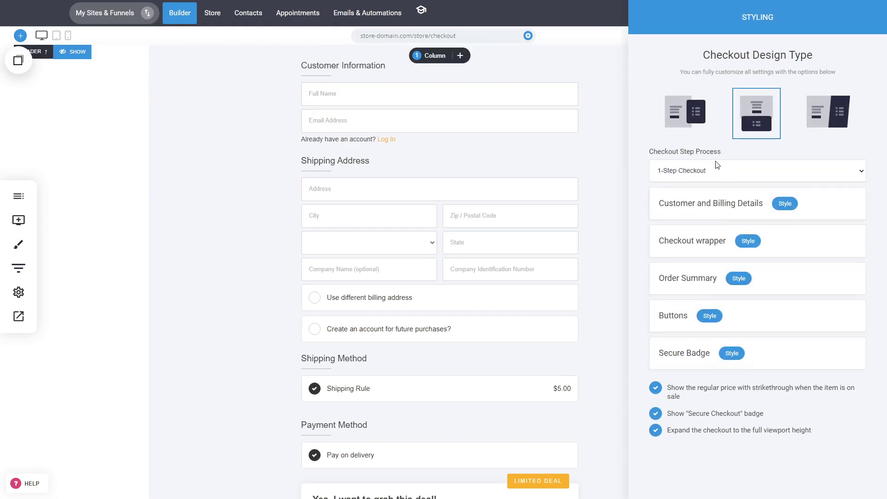
left_click(717, 165)
left_click(701, 193)
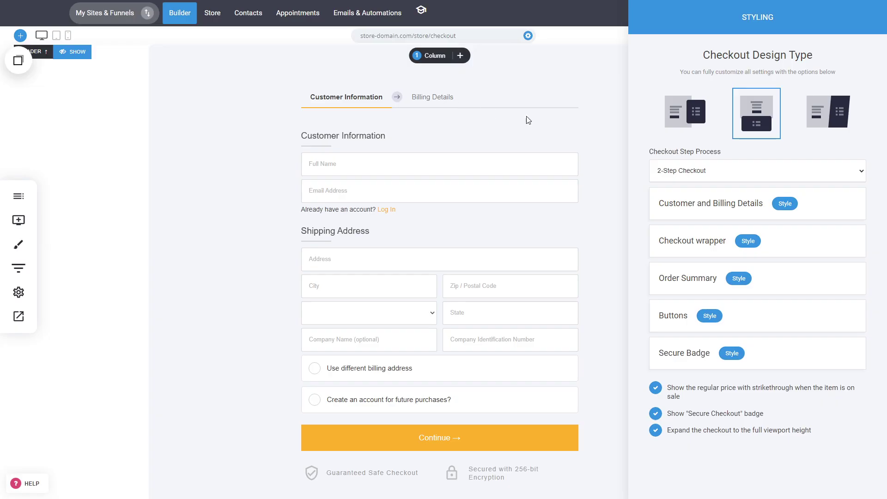
Set the step process to 3-Step Checkout and apply the side-by-side design type with the separate order summary card.
left_click(719, 175)
left_click(692, 200)
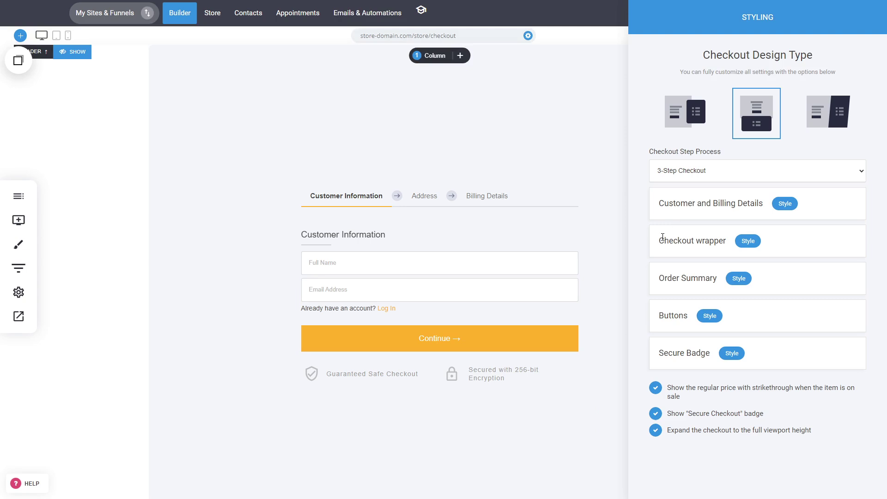
left_click(703, 133)
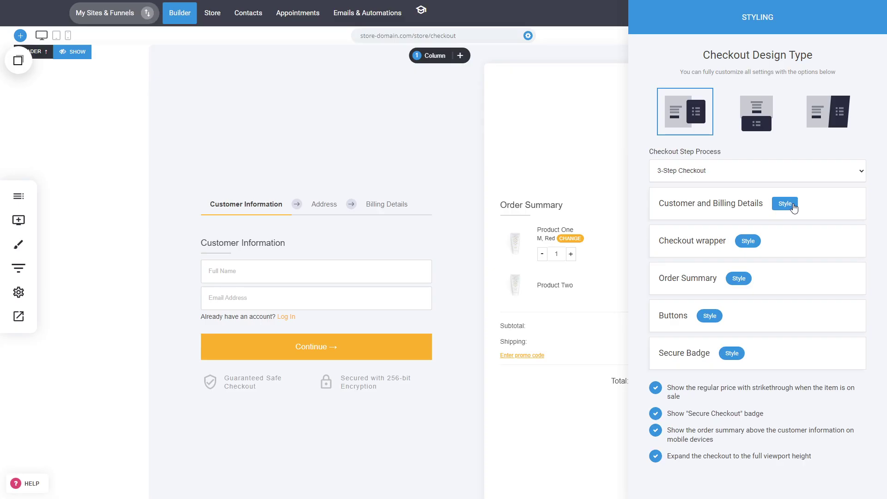
Style the customer and billing details with 22 px padding and a light beige background color, #ECE6DC.
left_click(785, 204)
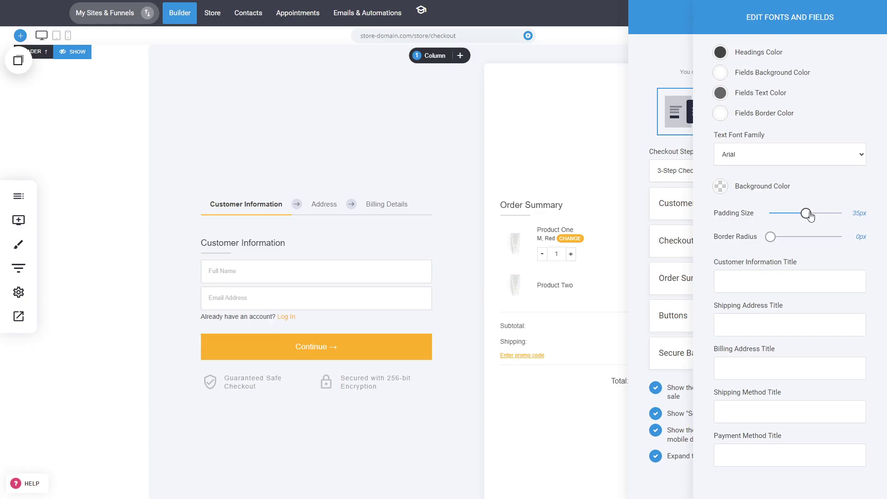
mouse_move(806, 213)
left_mouse_down()
mouse_move(813, 213)
mouse_move(793, 213)
left_mouse_up()
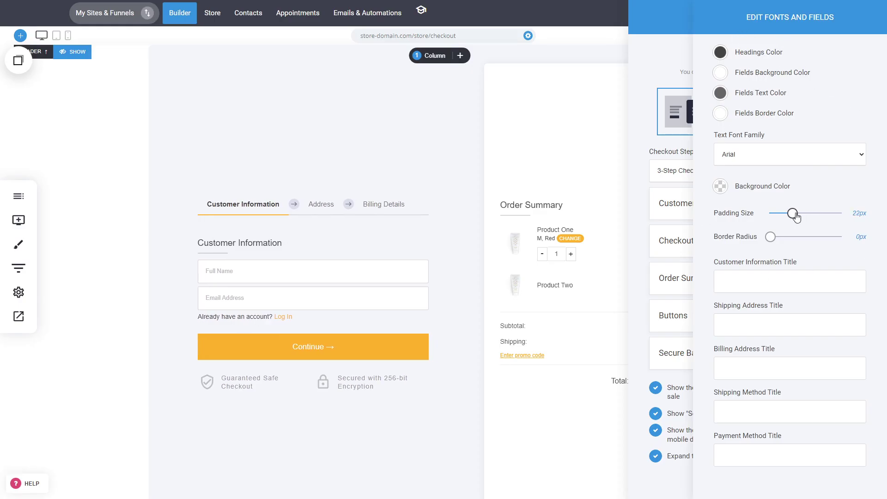
left_click(720, 186)
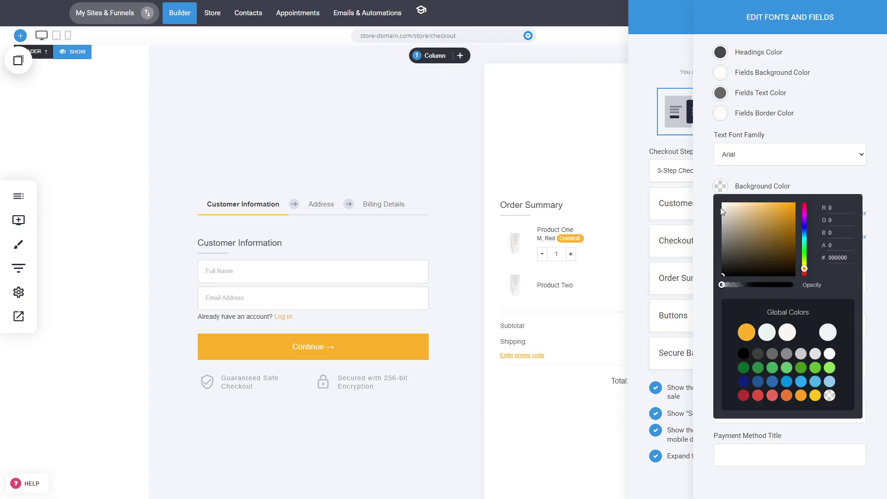
left_click(727, 209)
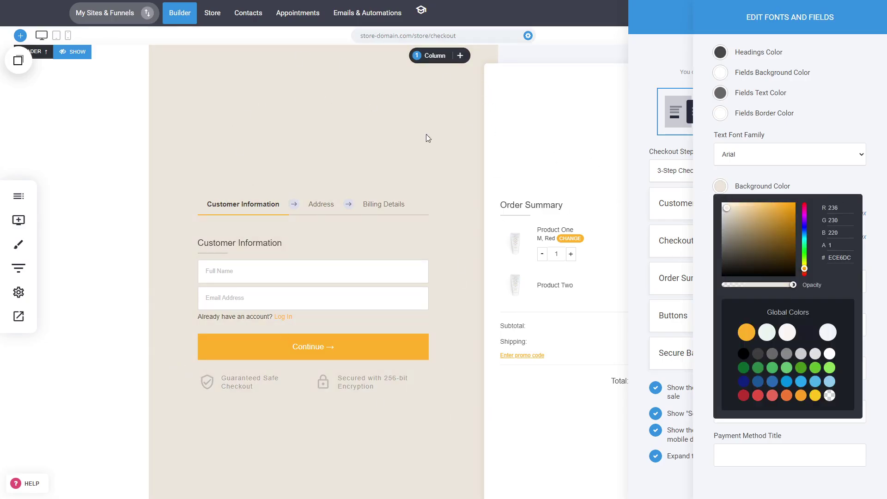
left_click(705, 199)
Set the customer and billing details' text font family to Courier New and return to the main styling settings.
left_click(764, 162)
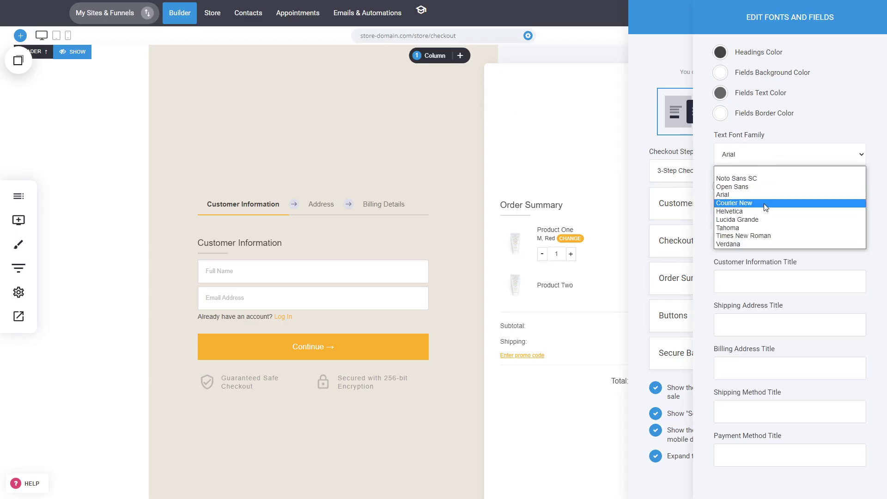
left_click(763, 199)
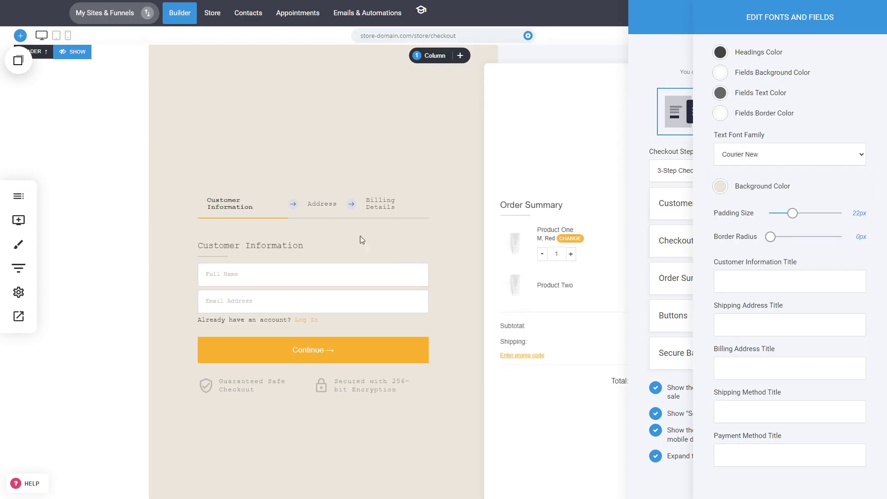
left_click(651, 260)
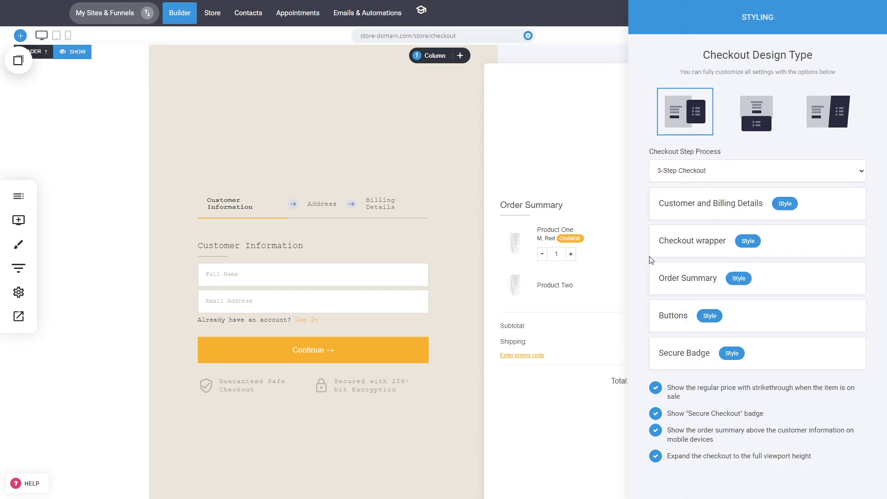
Try 56 px padding on the checkout wrapper, and reset it to 0 px.
left_click(748, 241)
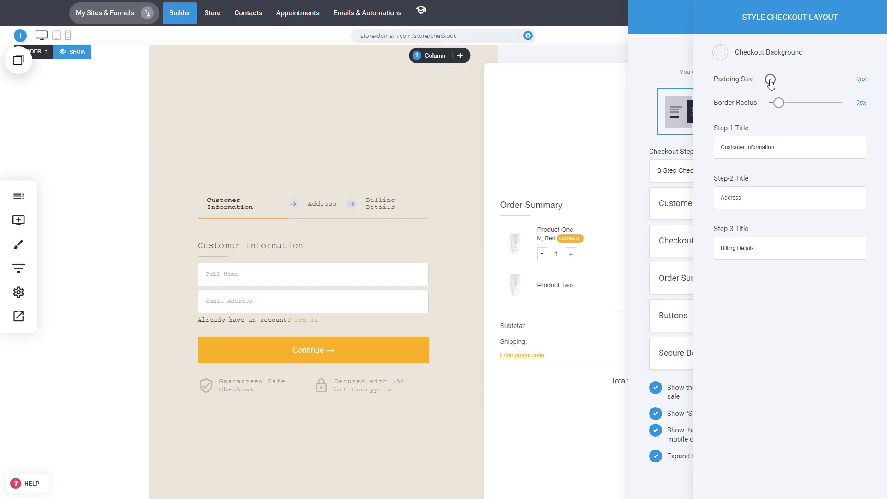
left_click_drag(770, 81, 828, 85)
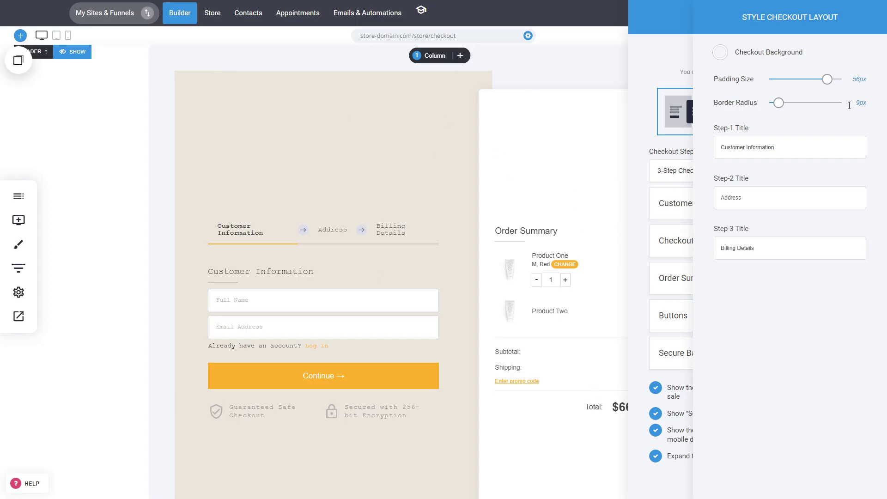
left_click_drag(827, 79, 728, 75)
Try a light blue checkout background, #E3EAF5, and replace it with a transparent one.
left_click(720, 52)
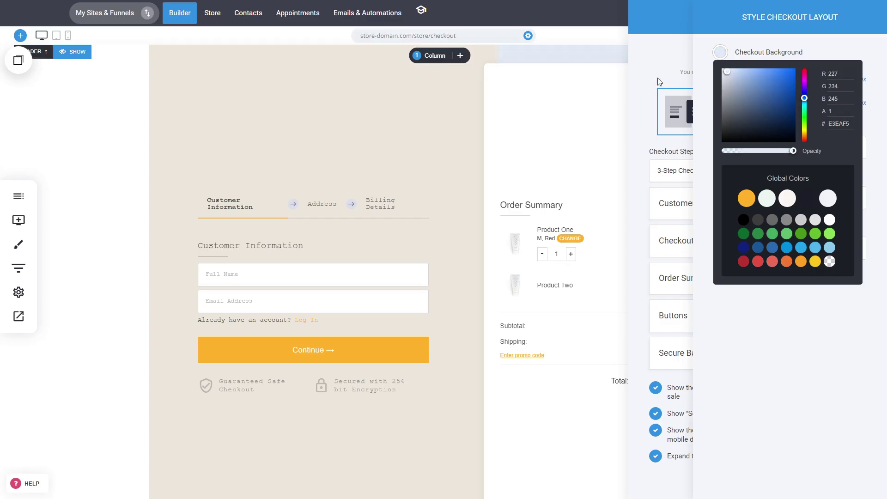
left_click(828, 263)
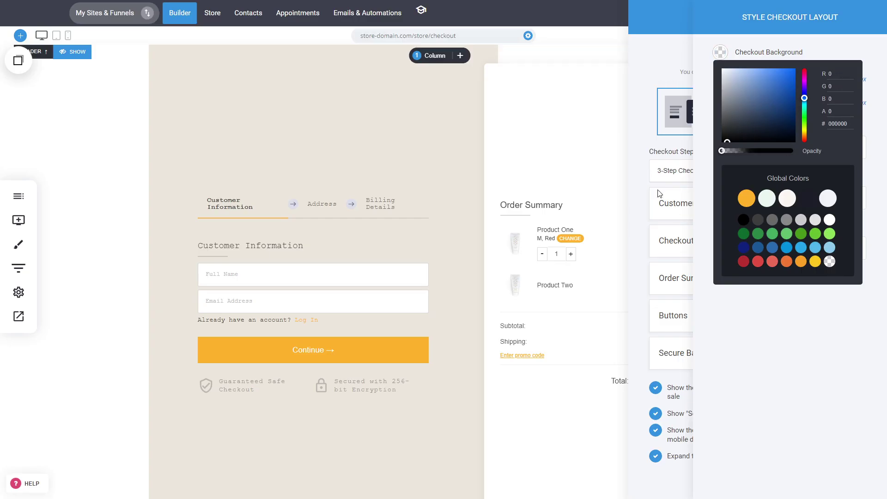
left_click(642, 151)
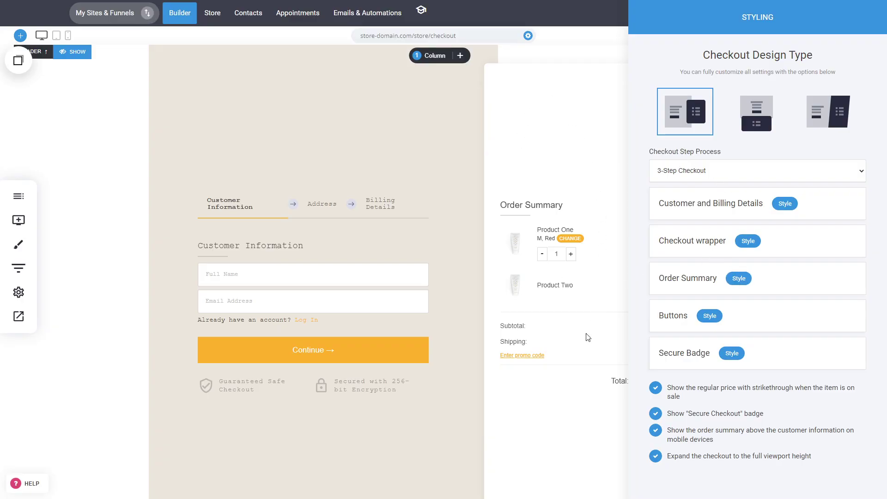
Set the order summary's padding size to 46 px, and toggle its product images off and back on.
left_click(739, 279)
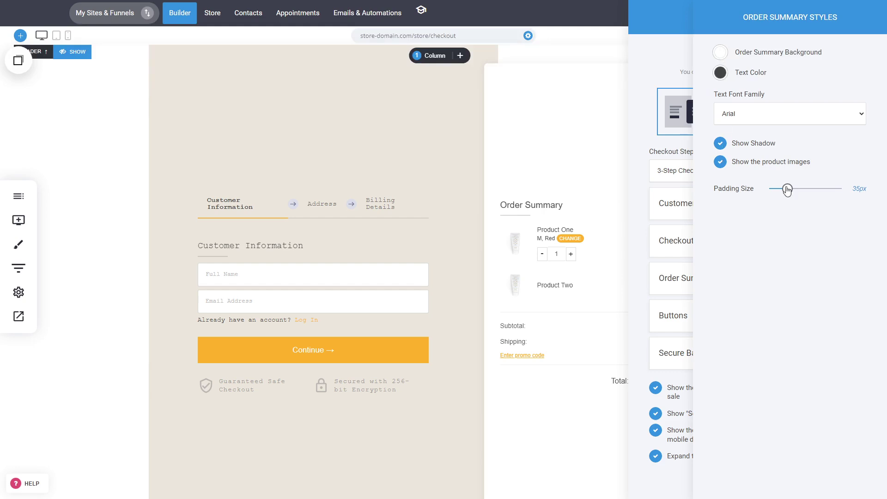
mouse_move(787, 189)
left_mouse_down()
mouse_move(808, 190)
mouse_move(778, 193)
mouse_move(813, 193)
mouse_move(792, 195)
left_mouse_up()
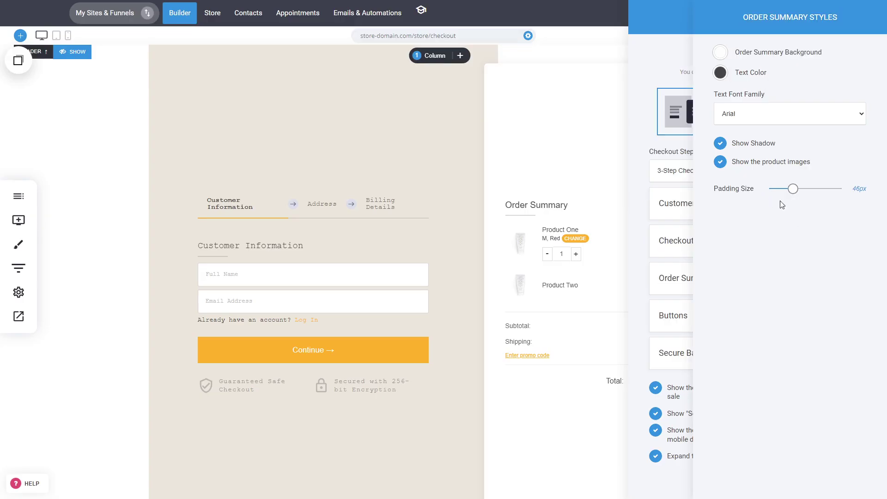
left_click(756, 168)
left_click(756, 167)
left_click(646, 216)
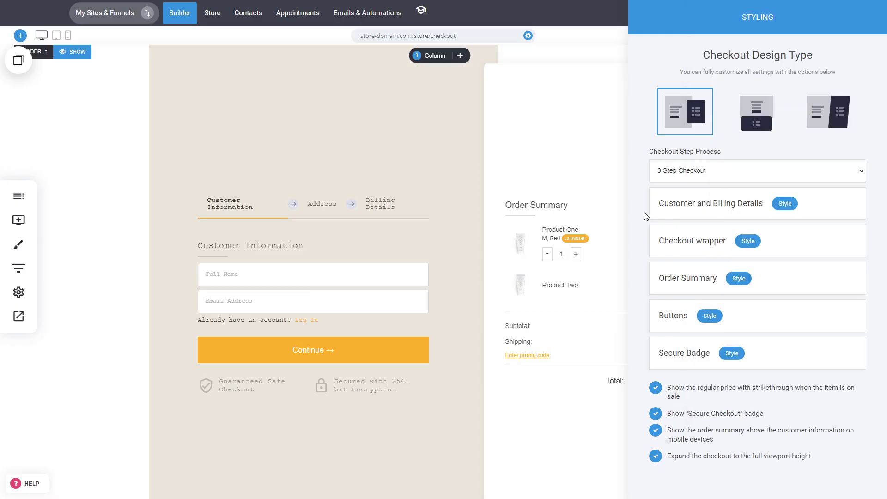
Examine the style options for the checkout buttons and the secure badge, making no changes.
left_click(710, 318)
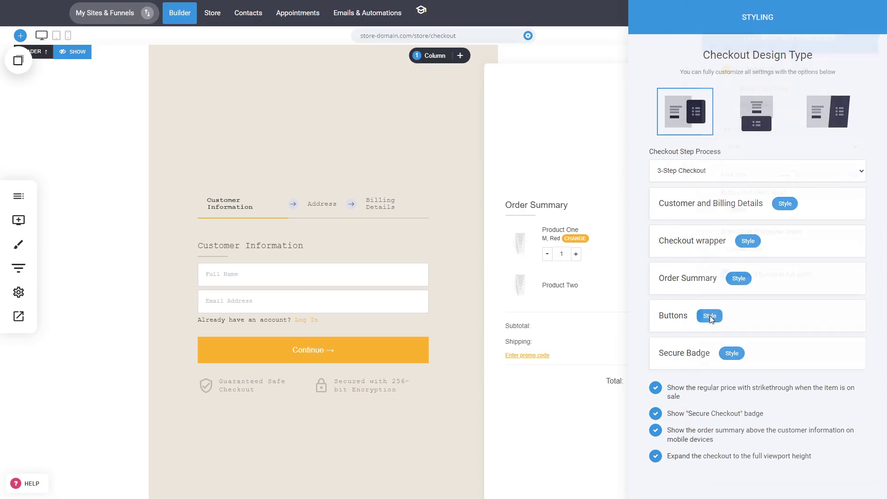
left_click(647, 273)
left_click(731, 354)
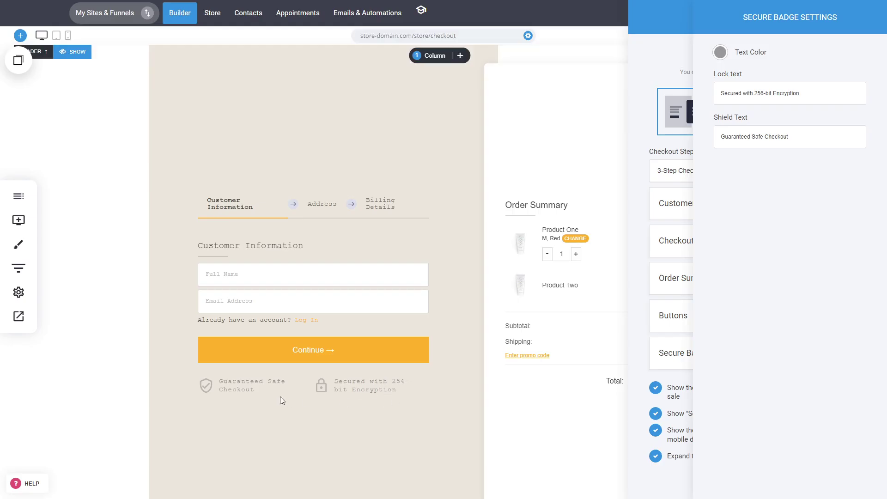
left_click(642, 193)
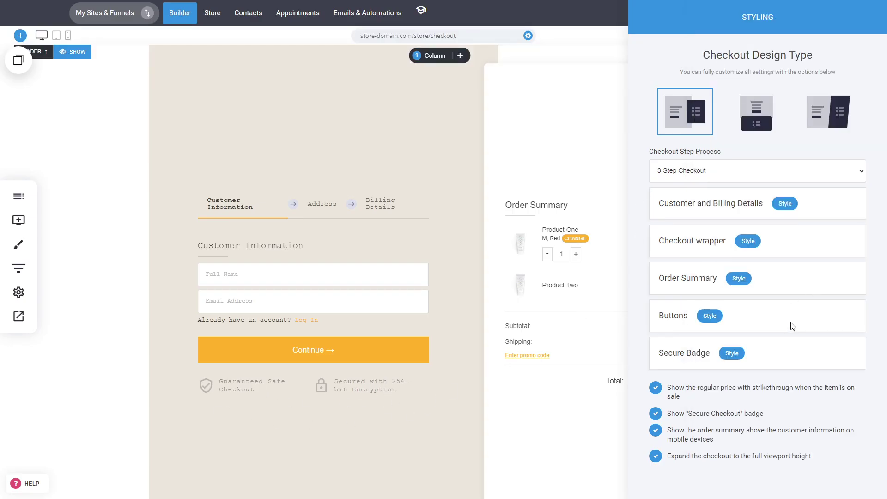
Hide the "Secure Checkout" badge, toggle the full viewport height expansion off and back on, and leave the styling settings.
left_click(702, 418)
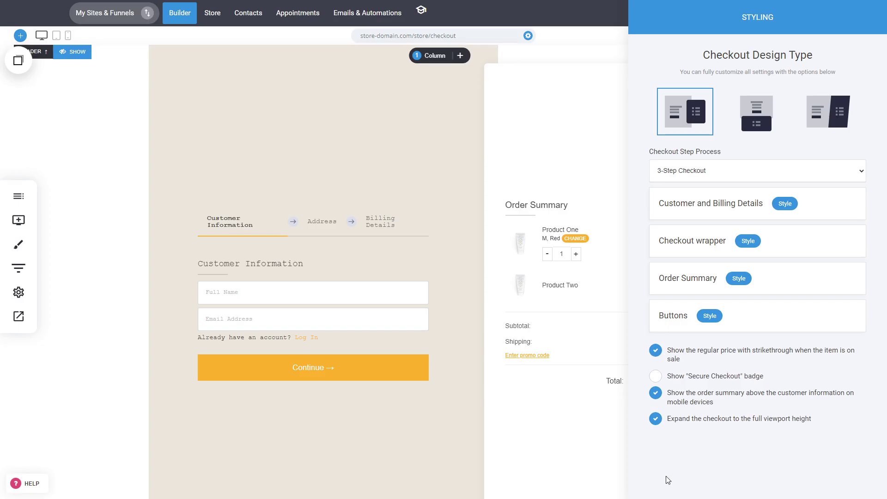
left_click(698, 426)
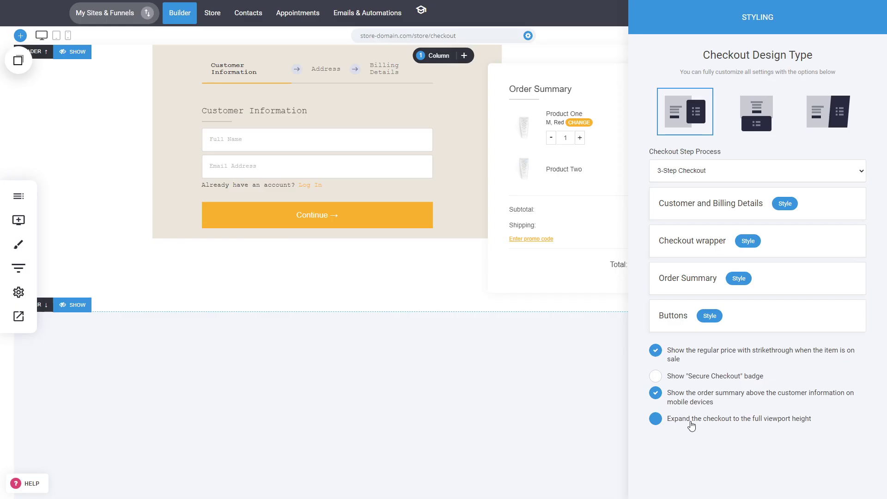
left_click(689, 421)
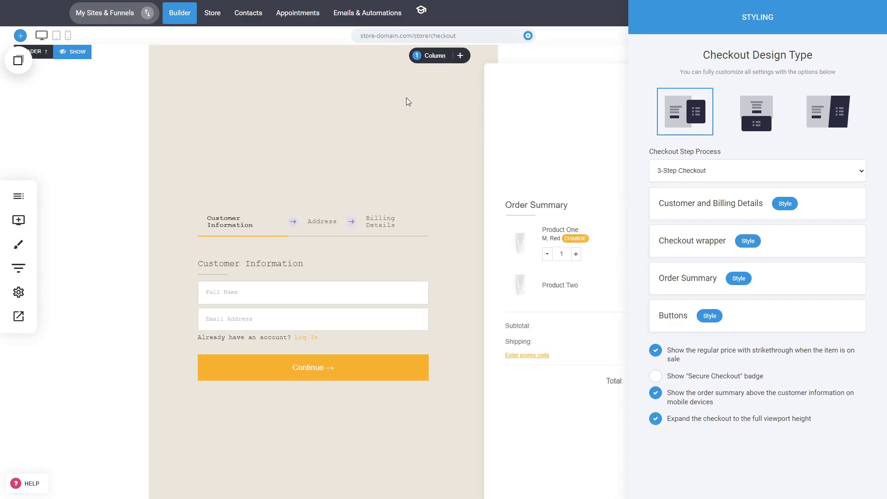
left_click(406, 98)
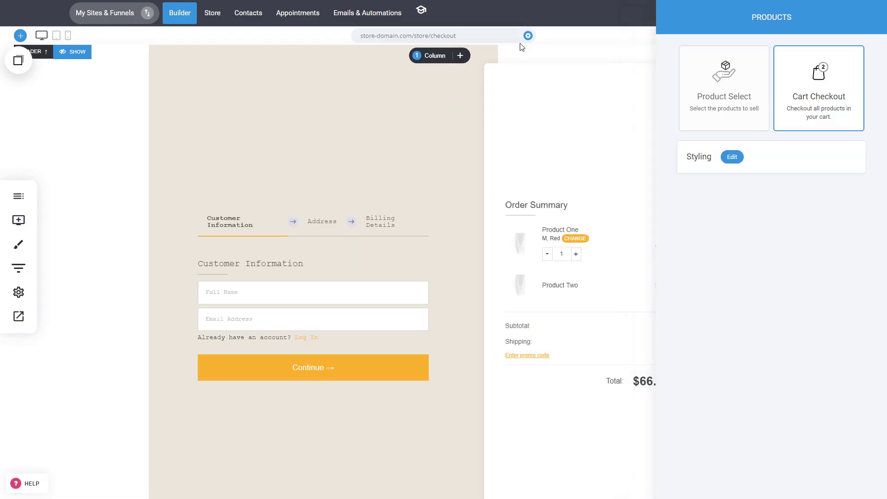
left_click(496, 294)
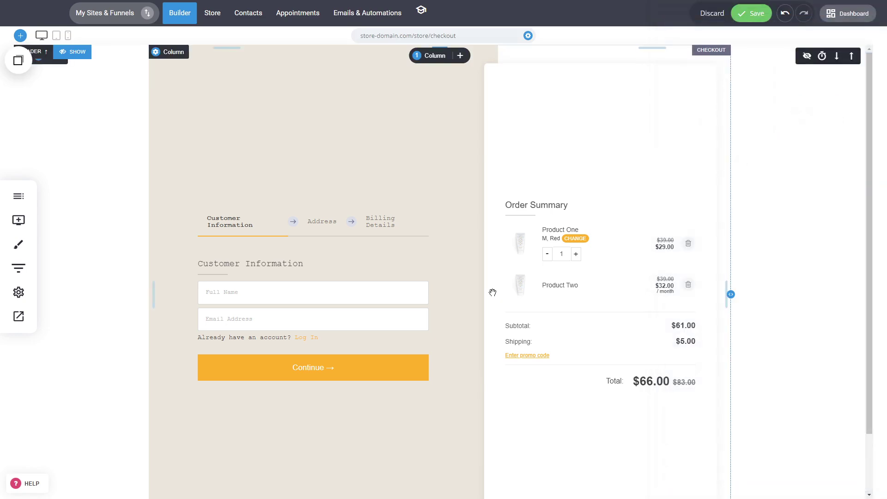
Open the checkout widget's settings and view the page link options for the thank you page, leaving the link unset.
scroll(506, 293, "down", 2)
scroll(509, 291, "up", 2)
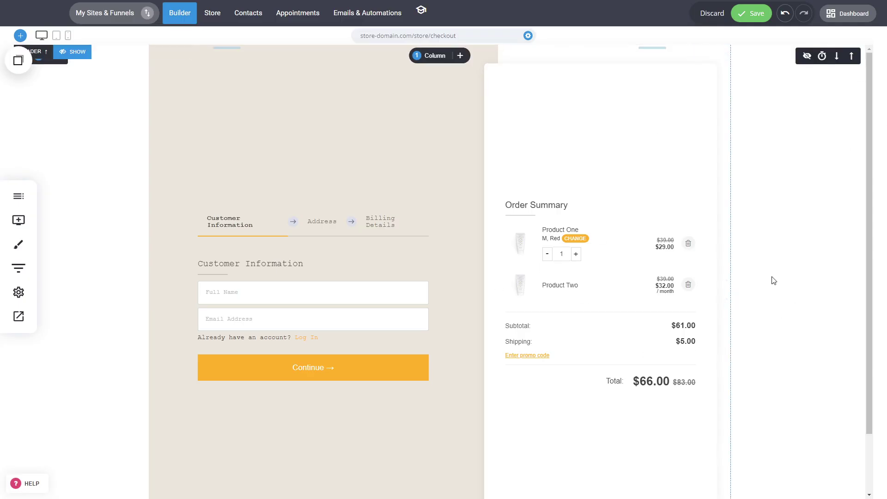
left_click(388, 197)
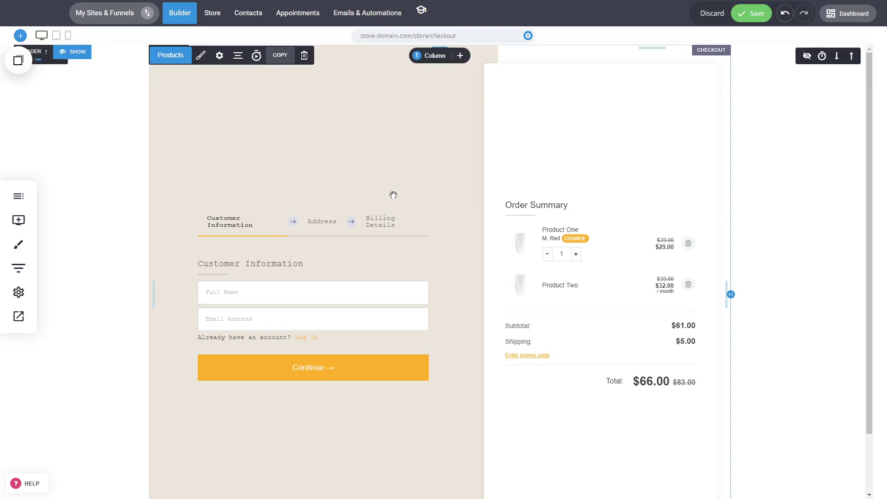
left_click(219, 56)
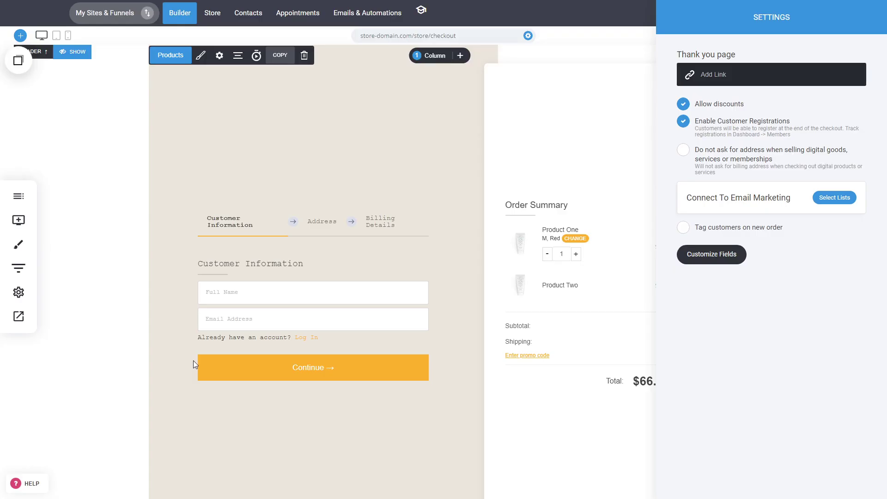
left_click(733, 74)
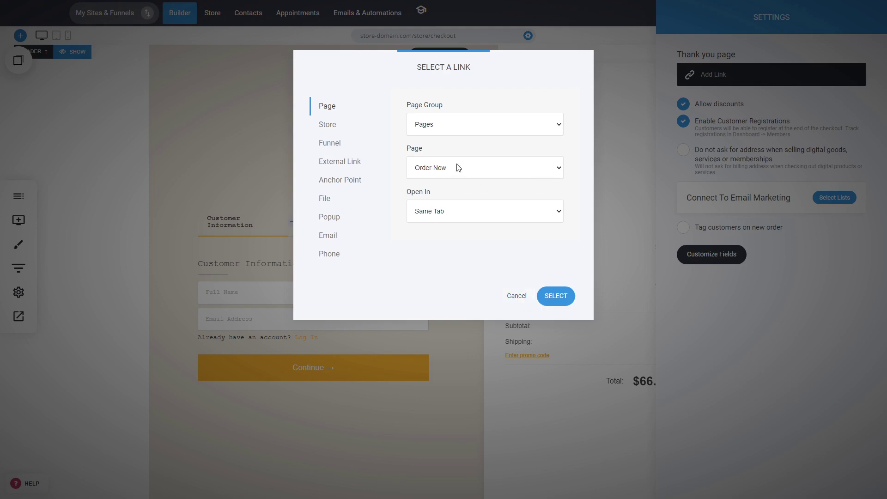
left_click(514, 296)
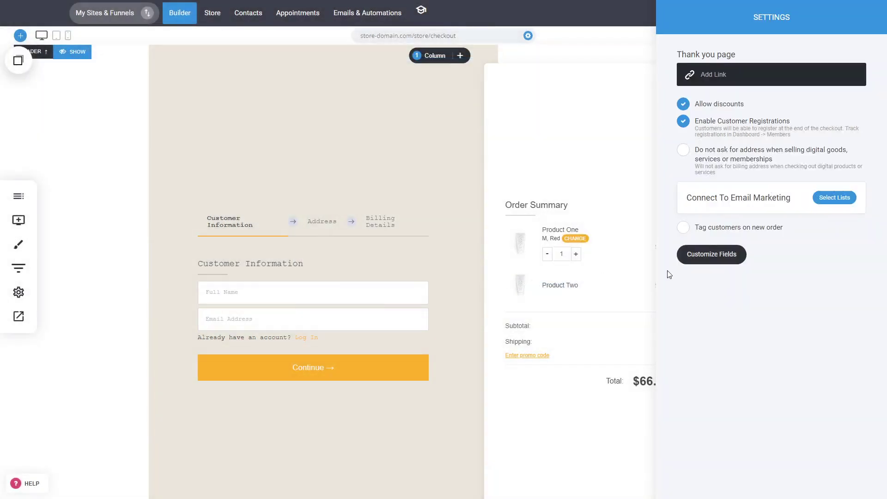
Try disabling discounts and customer registrations, and enable each of them again.
left_click(734, 109)
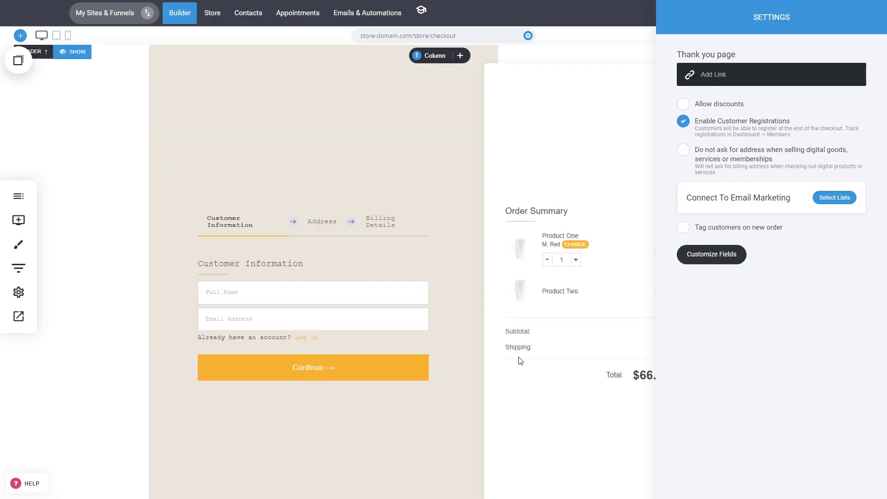
left_click(719, 110)
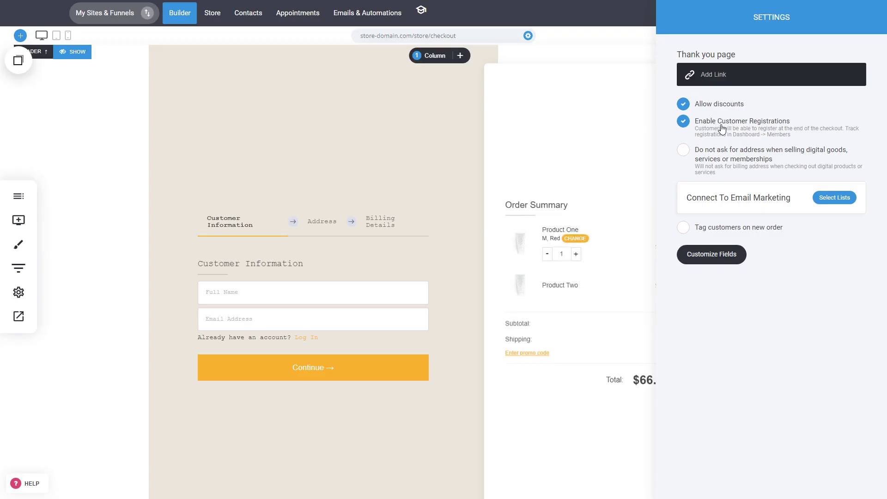
left_click(723, 128)
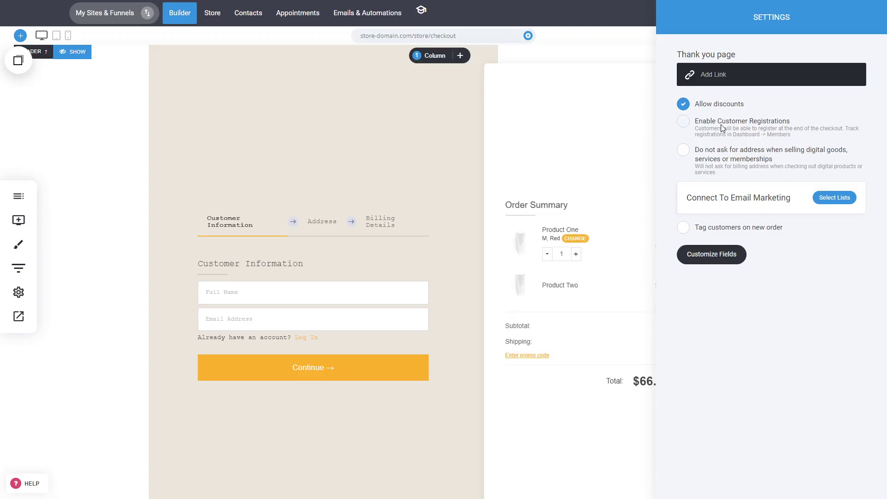
left_click(721, 124)
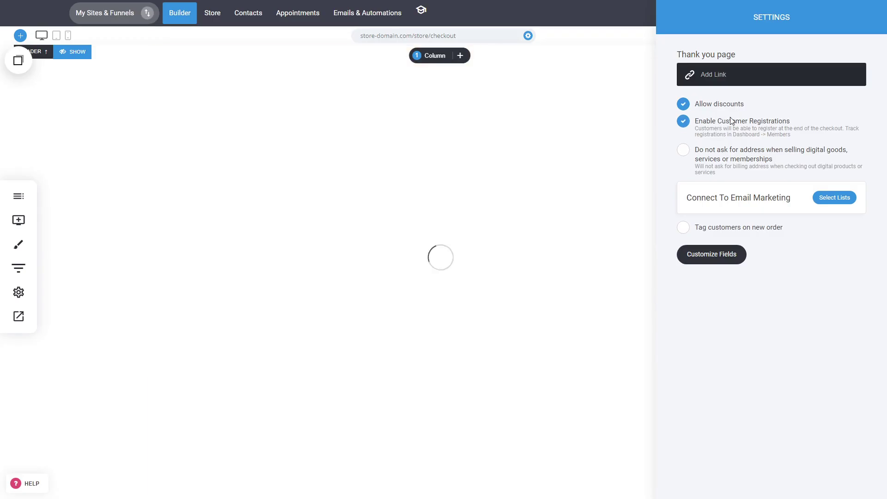
Turn off asking for an address when selling digital goods, services or memberships, and view the email marketing list selection.
left_click(719, 160)
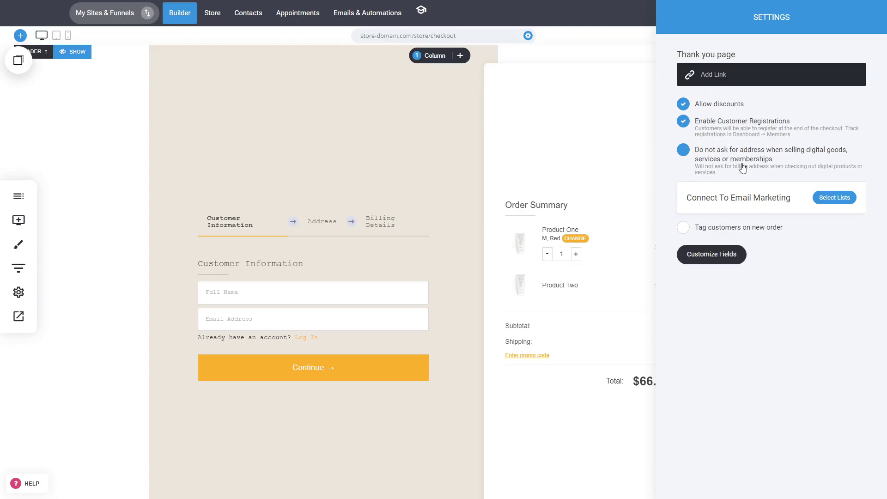
left_click(761, 161)
left_click(826, 198)
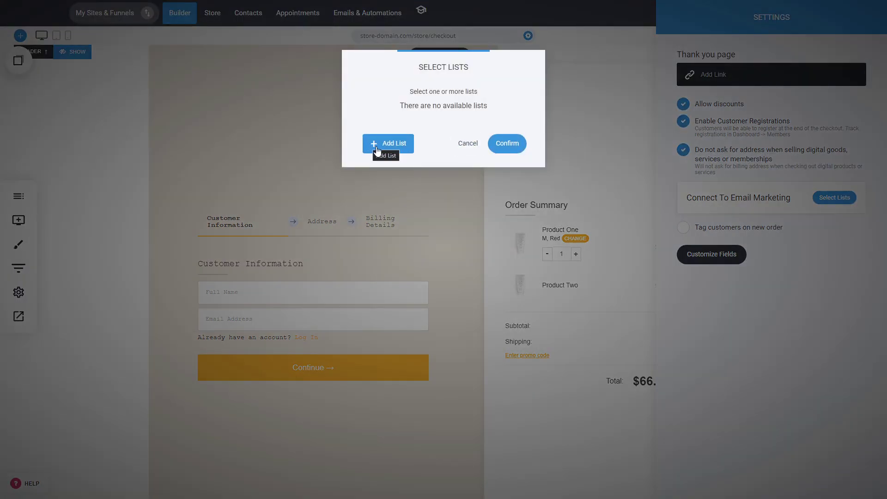
left_click(462, 152)
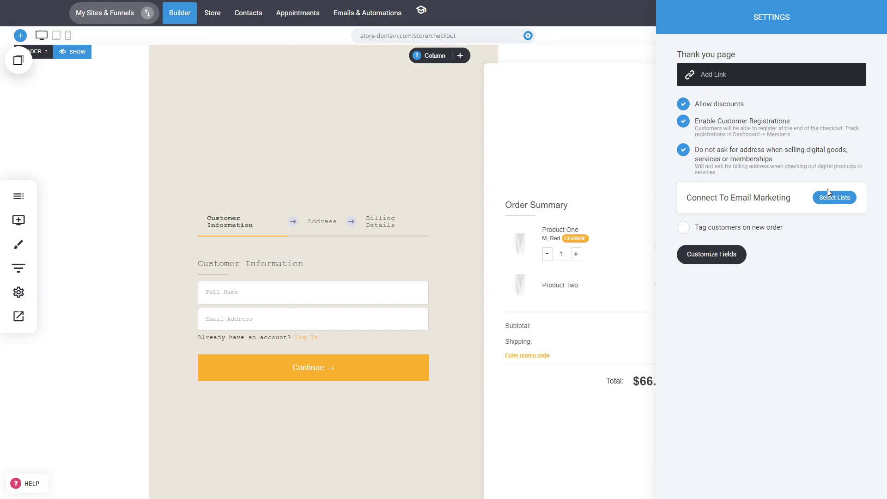
Try tagging customers on new orders, and turn the option off again.
left_click(747, 231)
left_click(760, 235)
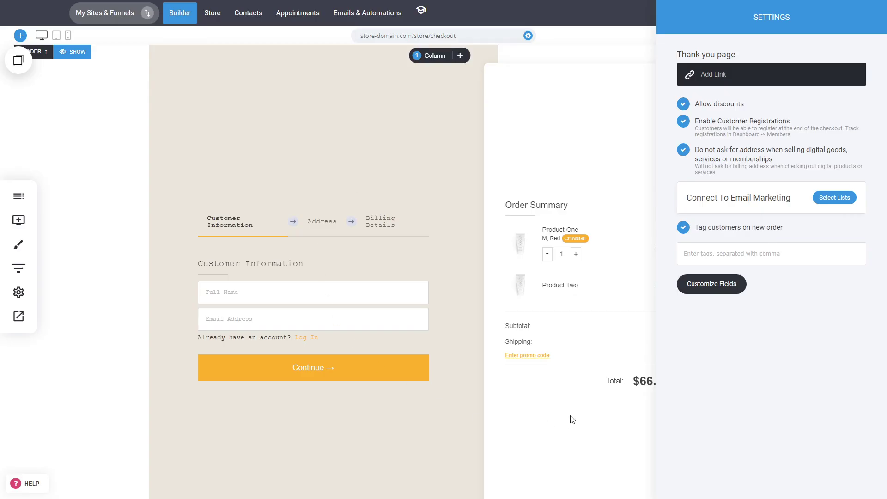
left_click(747, 227)
Customize the checkout fields to ask for additional information, located in the beginning of the process below the customer name and email fields.
left_click(737, 260)
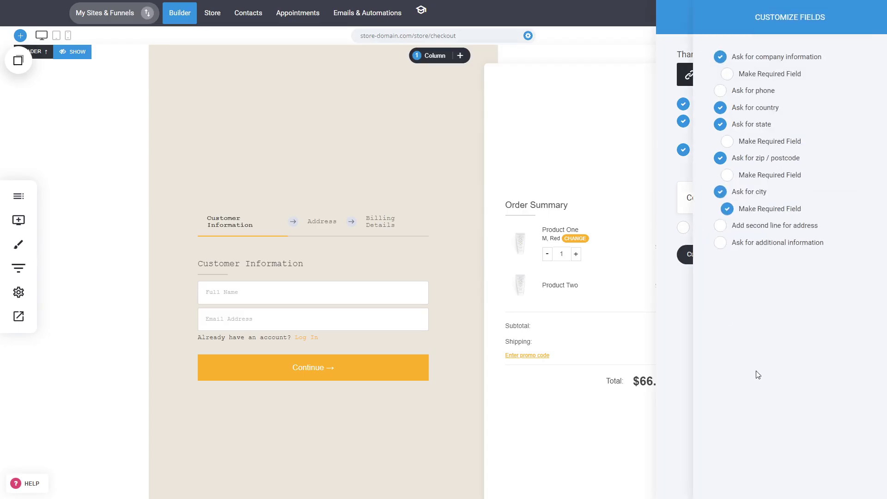
left_click(762, 76)
left_click(769, 242)
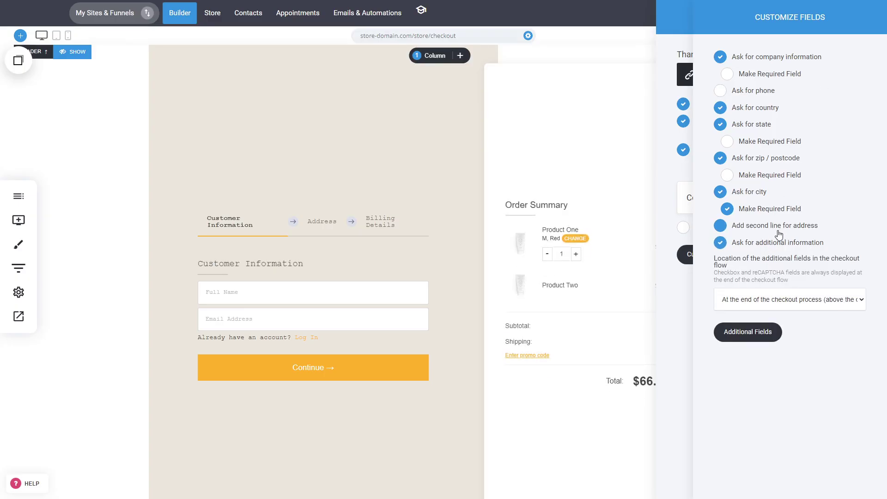
left_click(750, 303)
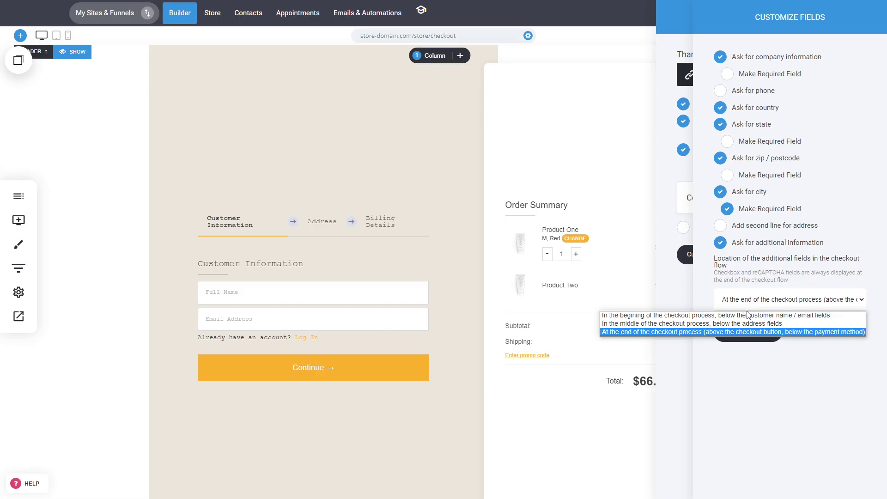
left_click(756, 316)
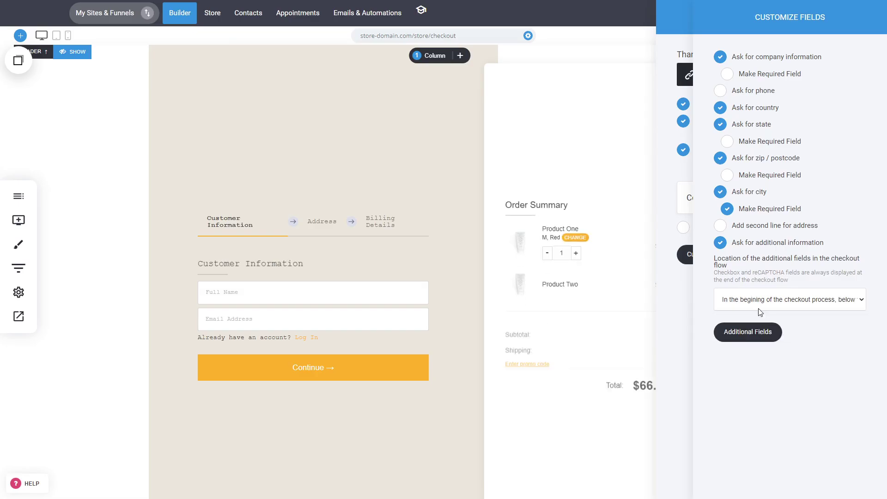
left_click(794, 311)
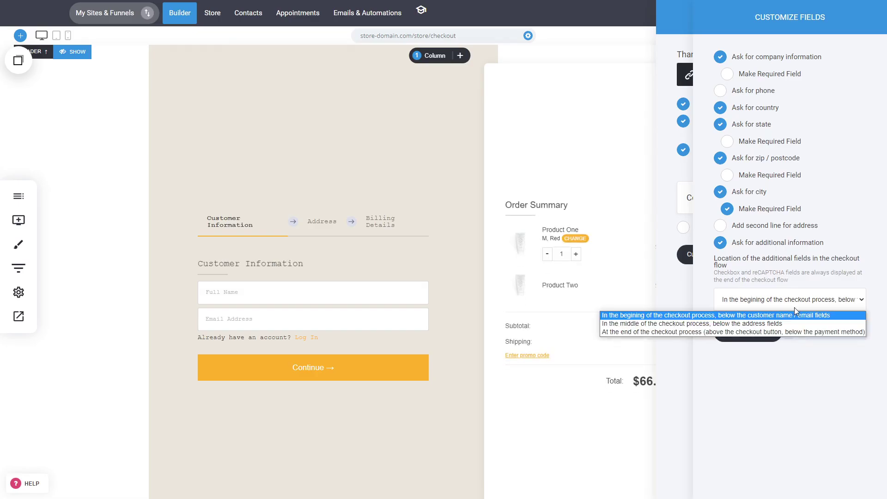
left_click(794, 307)
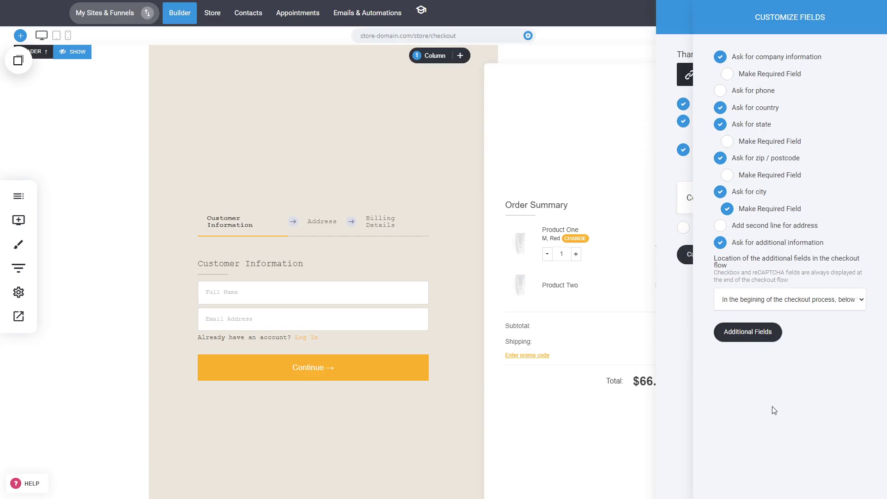
Add the Accept Terms and Website CRM properties as additional checkout fields, and reopen the choice of field types.
left_click(753, 332)
left_click(655, 88)
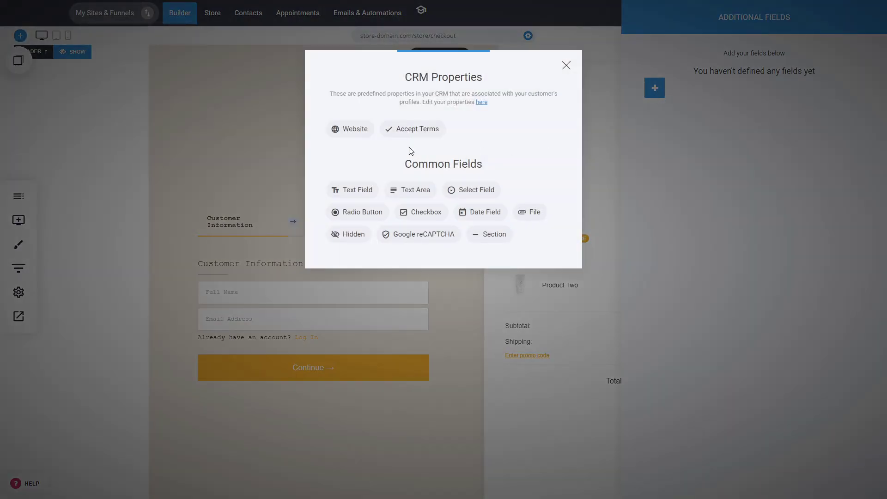
left_click(414, 133)
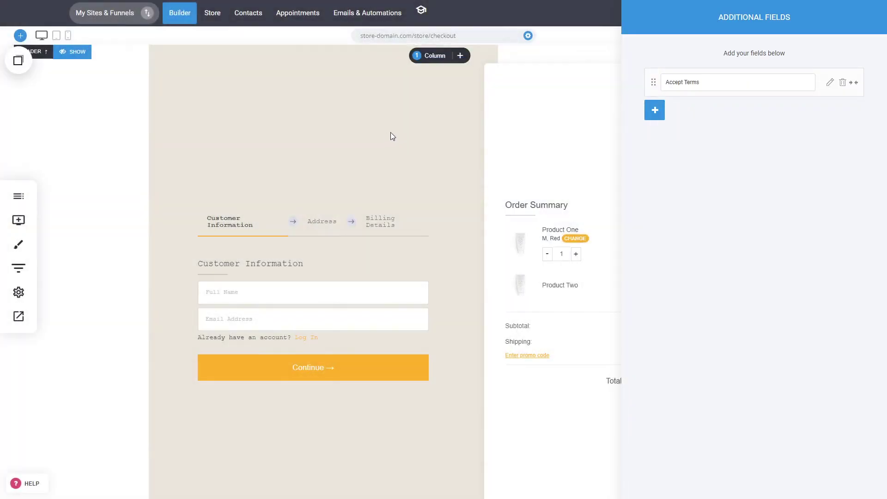
left_click(655, 110)
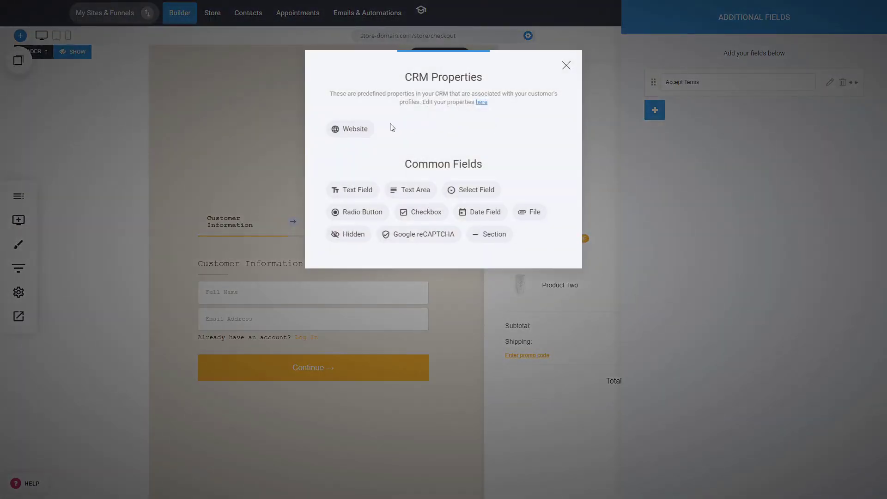
left_click(350, 131)
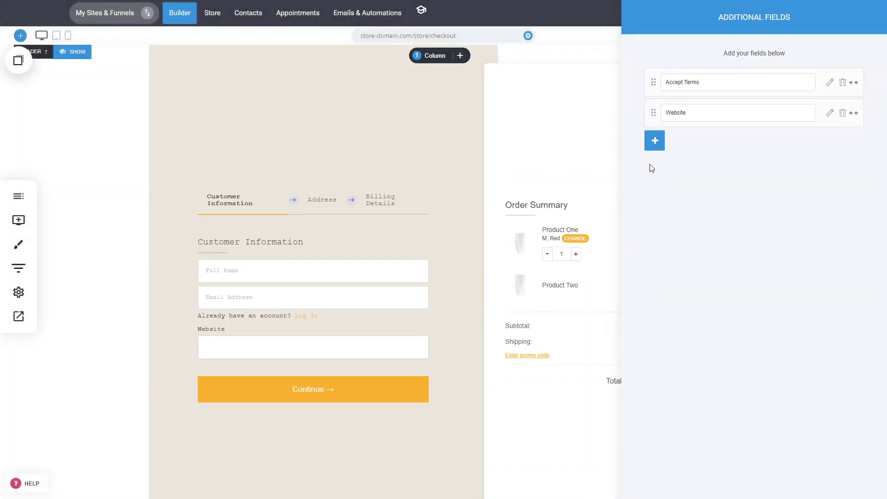
left_click(656, 141)
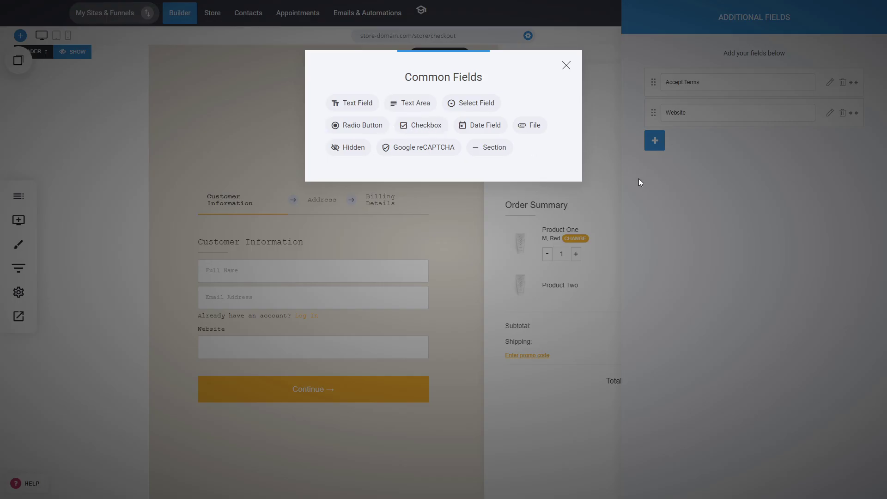
Dismiss the choice of field types and review the Accept Terms field's description, CRM property mapping and required option.
left_click(703, 191)
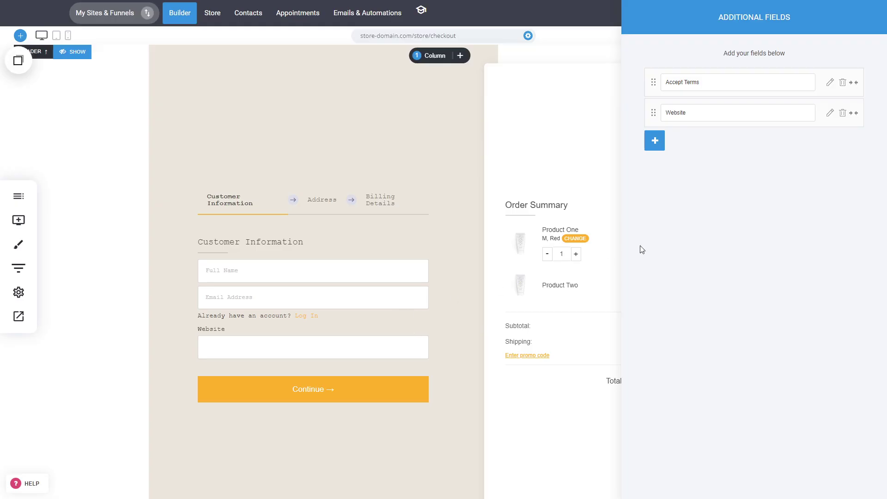
double_click(687, 112)
left_click(689, 230)
left_click(830, 82)
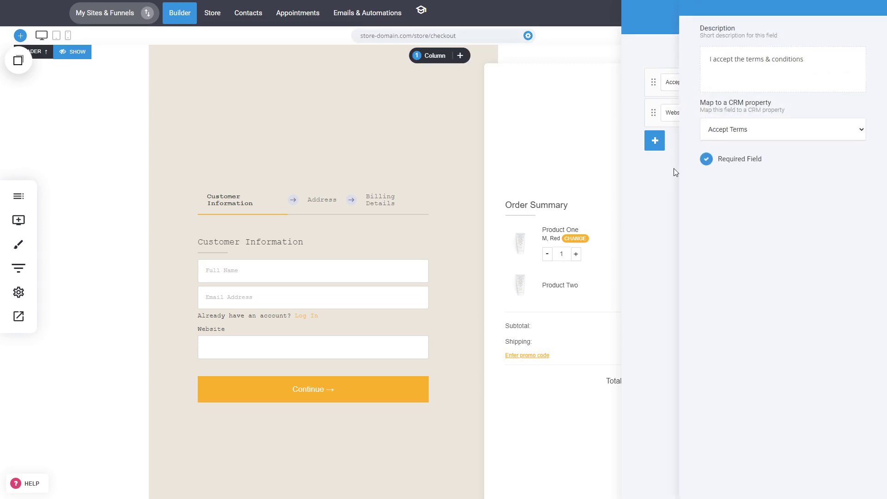
left_click(660, 190)
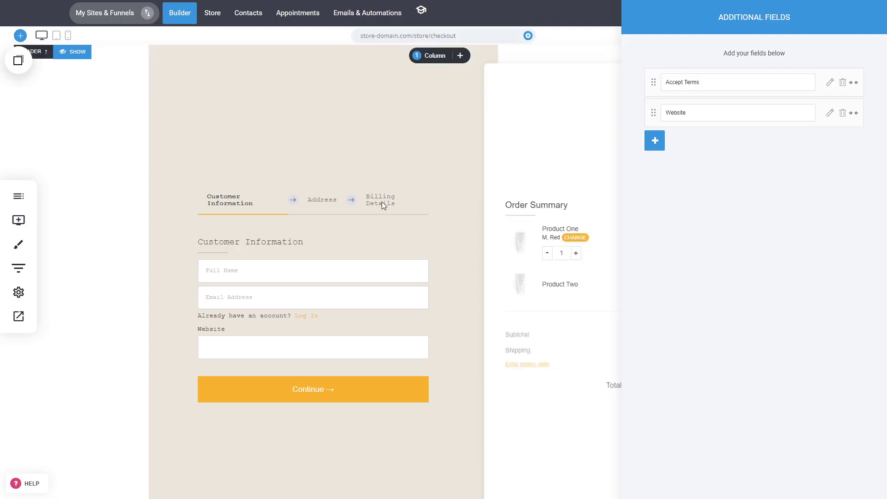
Review the available types for additional checkout fields once more, and return to the page by closing the checkout settings.
left_click(581, 262)
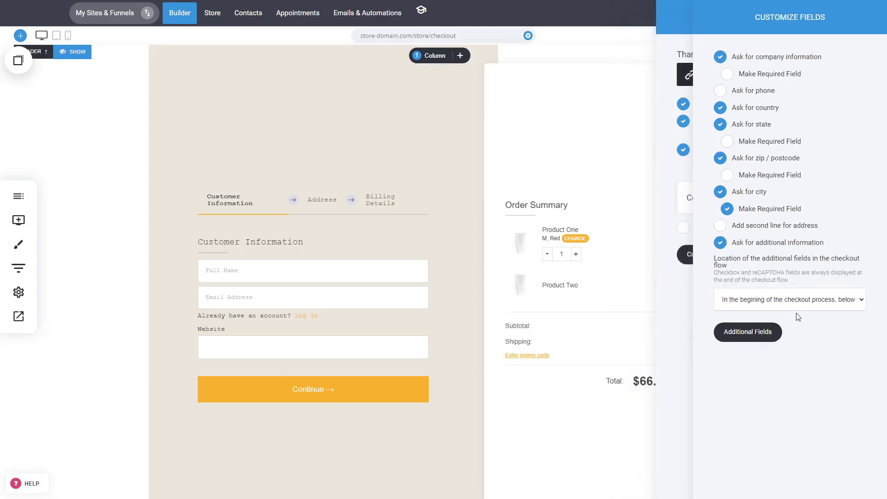
left_click(783, 335)
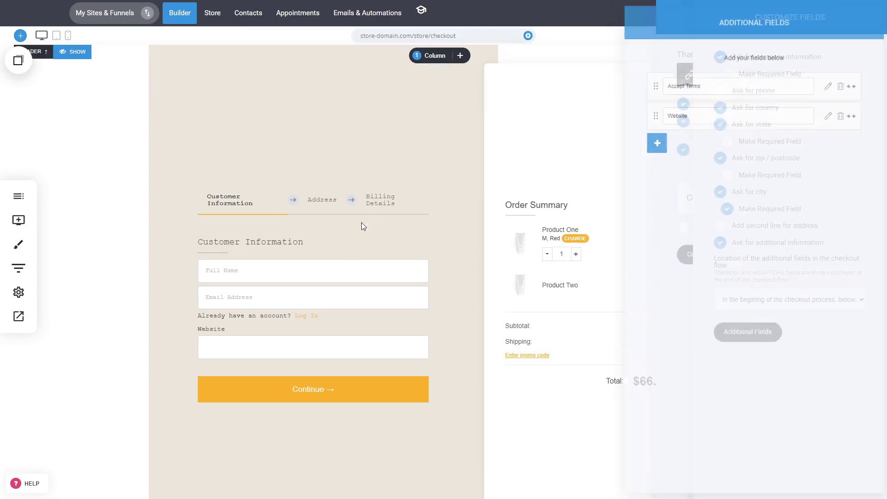
left_click(655, 140)
left_click(566, 65)
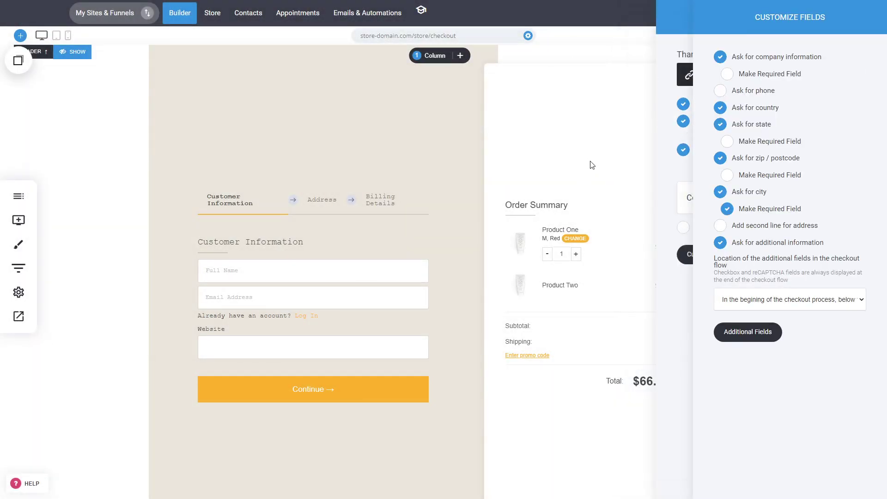
left_click(586, 170)
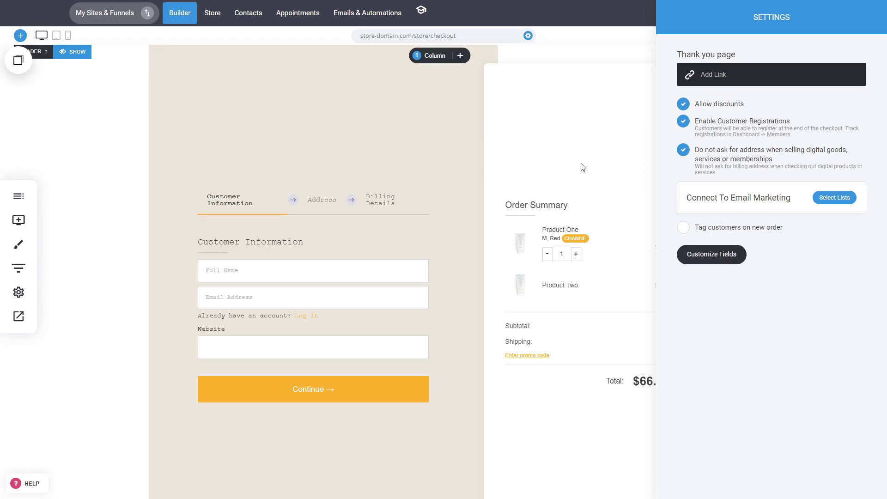
left_click(569, 196)
Switch the checkout's product source from Cart Checkout to Product Select.
left_click(297, 135)
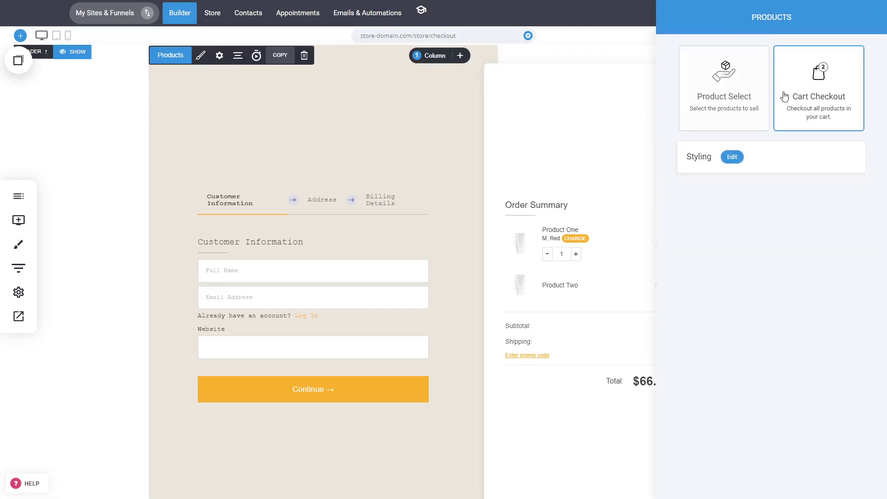
left_click(752, 103)
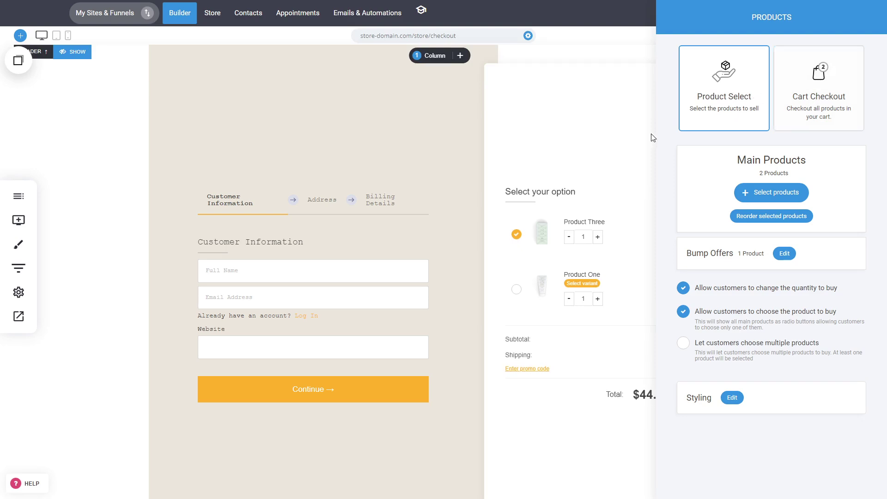
left_click(531, 154)
Review the checkout widget's product options, styling options and general settings, and return to the page.
left_click(395, 155)
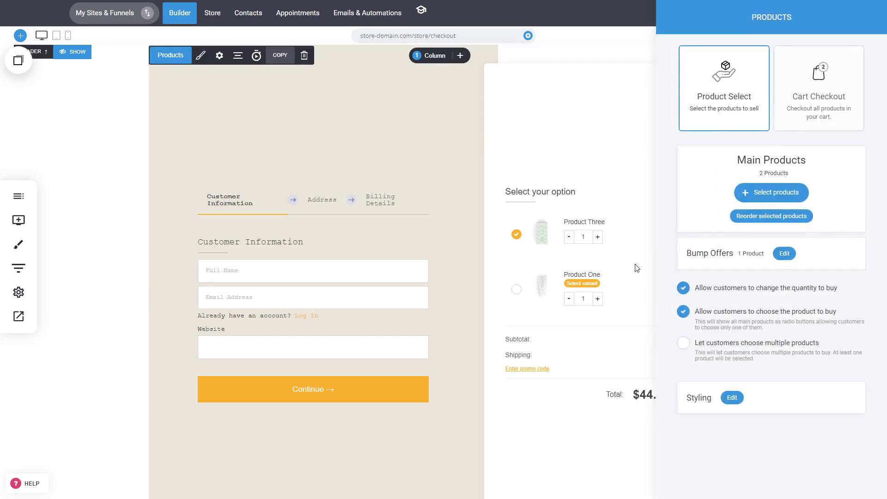
left_click(732, 398)
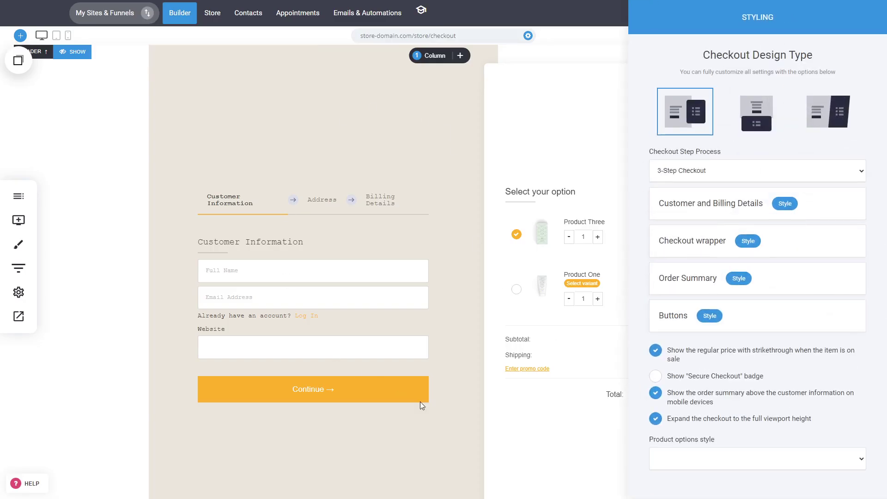
left_click(586, 235)
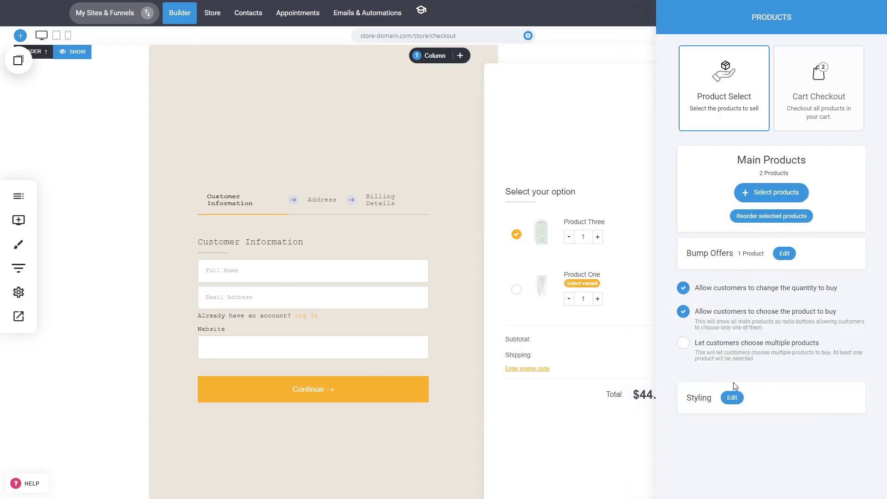
left_click(307, 187)
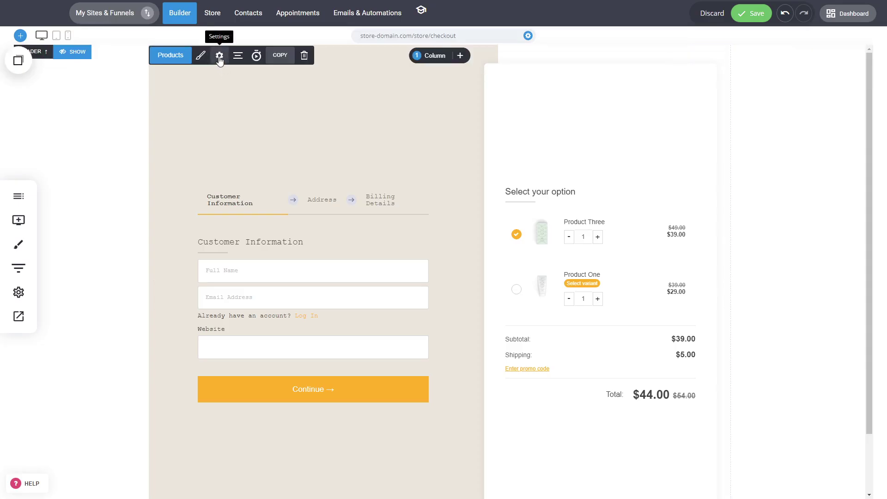
left_click(219, 56)
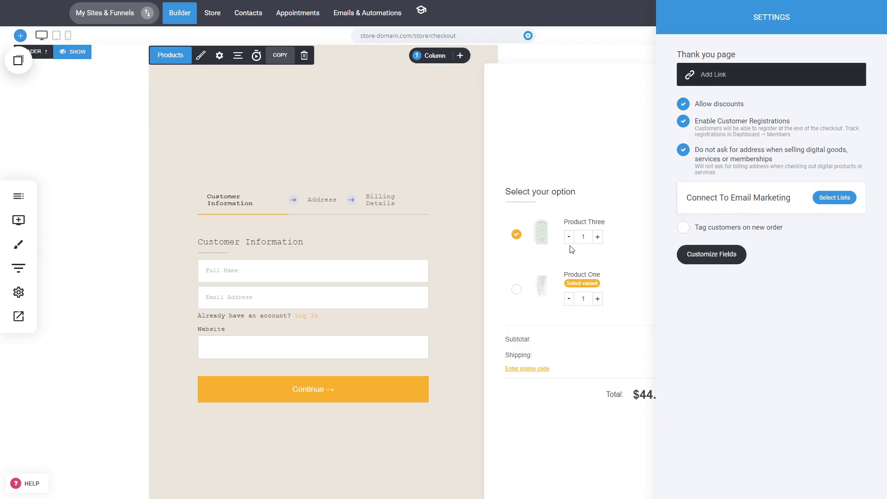
left_click(525, 182)
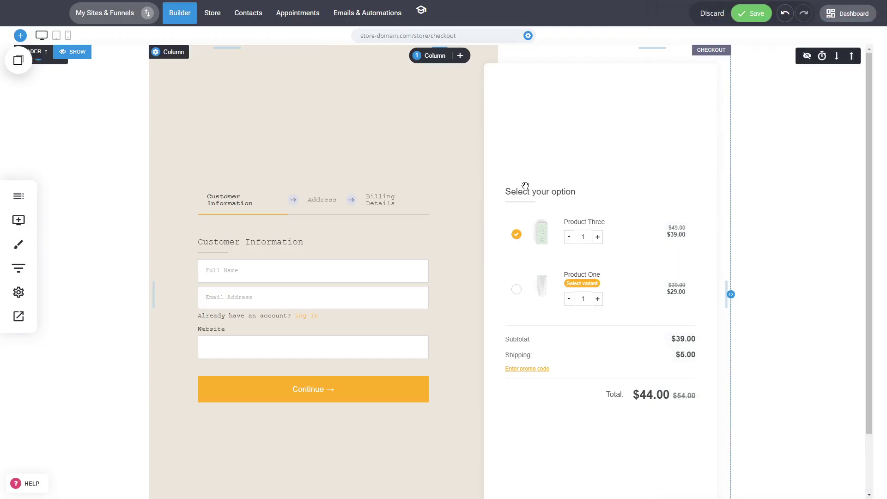